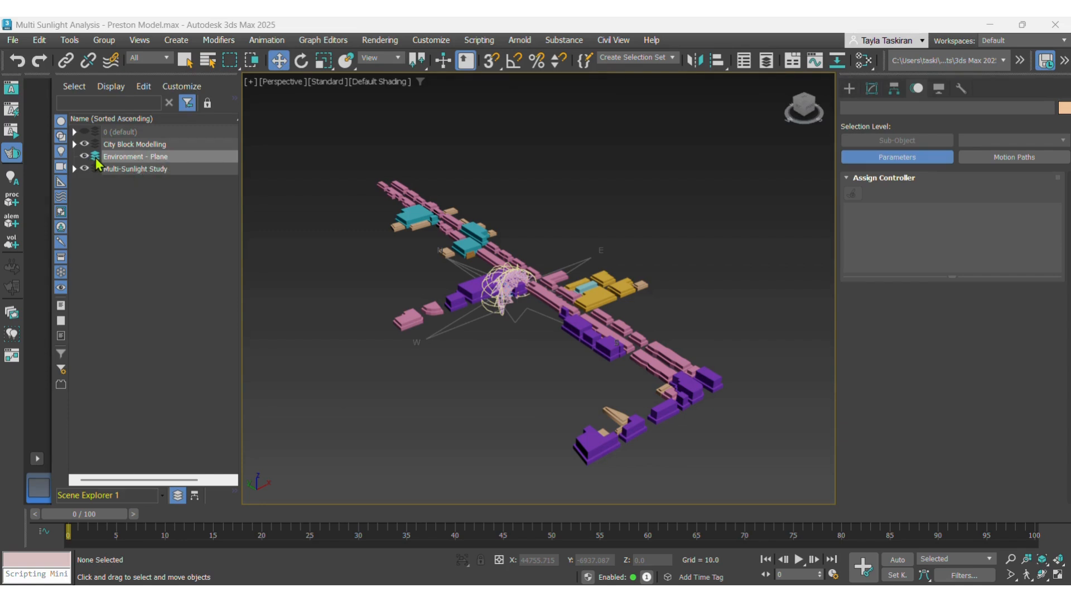
- Pick a pale cyan object colour and draw a rectangular ground plane, about 3214 long and 1820 wide, across the city block area
left_click(849, 88)
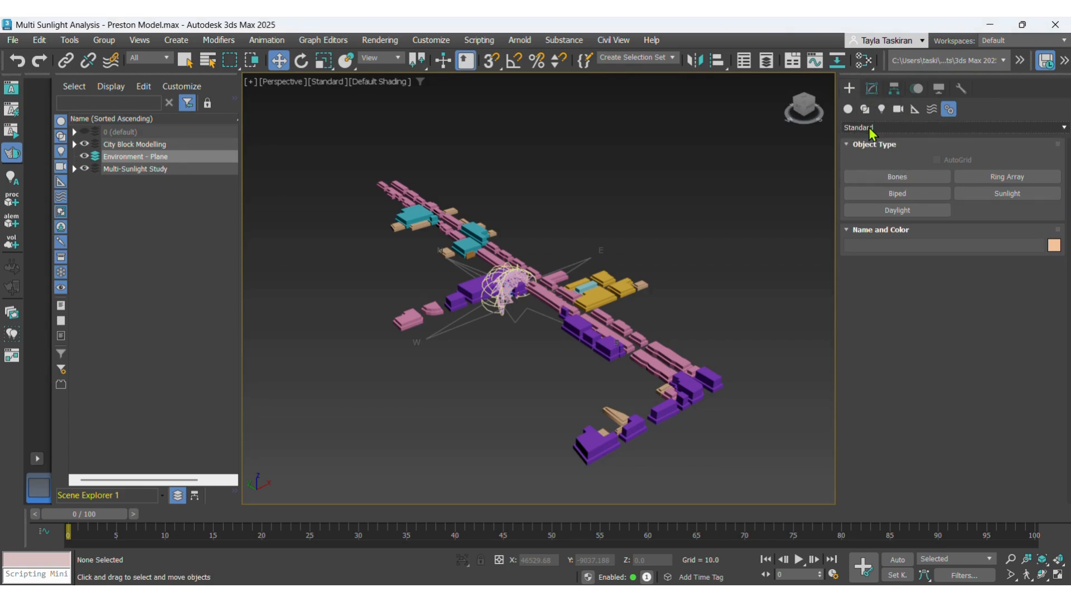
left_click(847, 109)
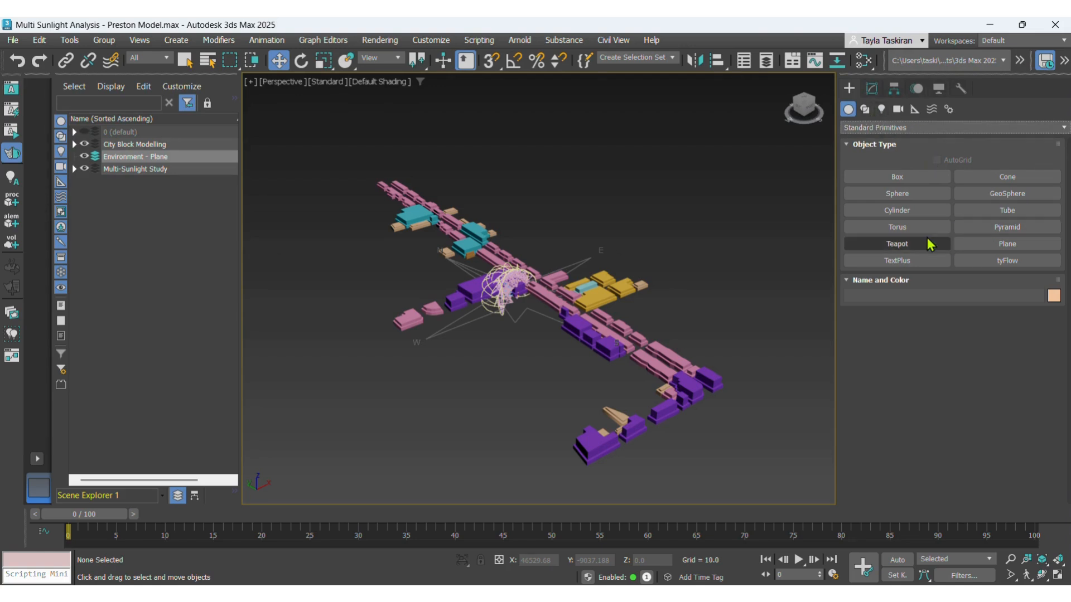
left_click(996, 244)
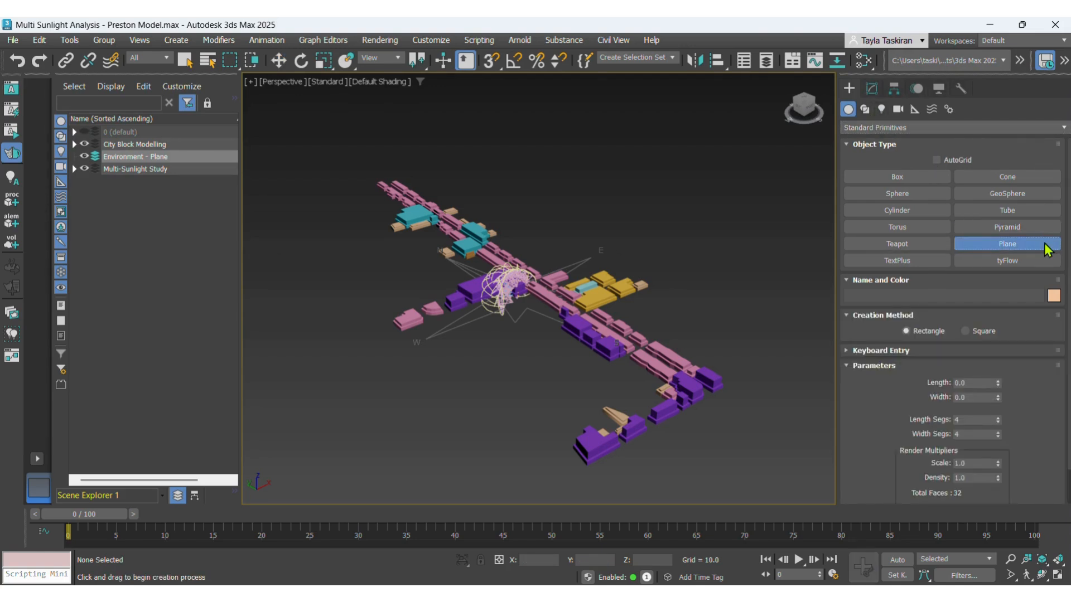
left_click(1053, 295)
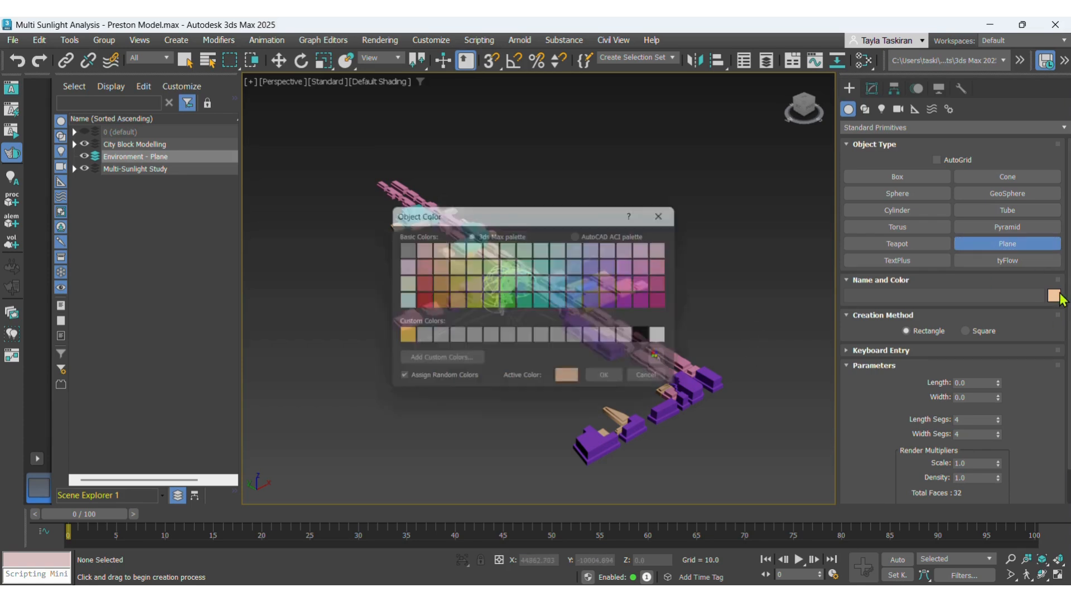
left_click(401, 302)
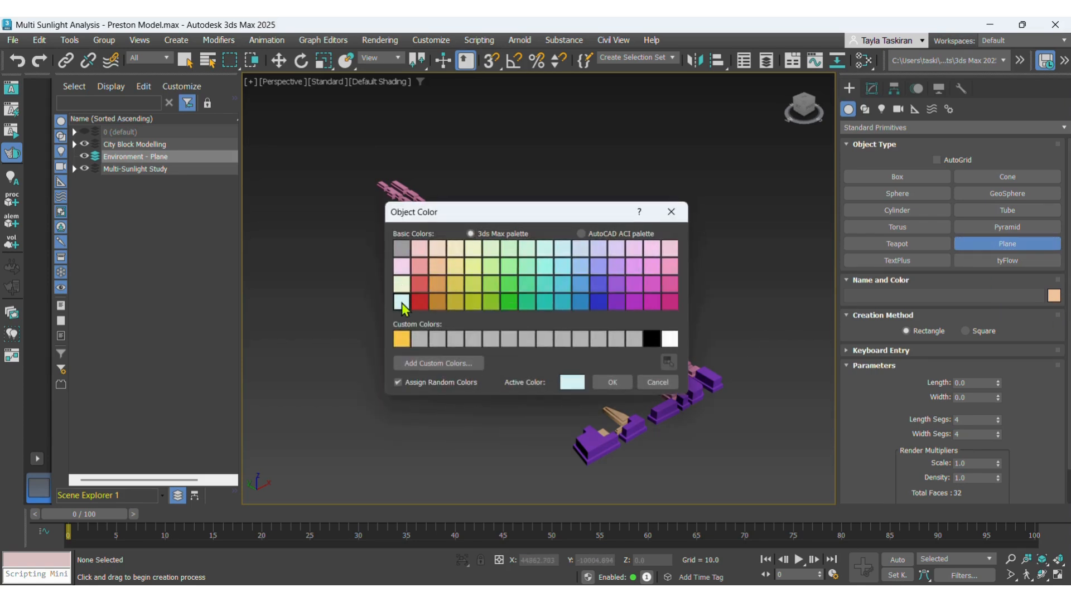
left_click(612, 382)
scroll(582, 391, "down", 4)
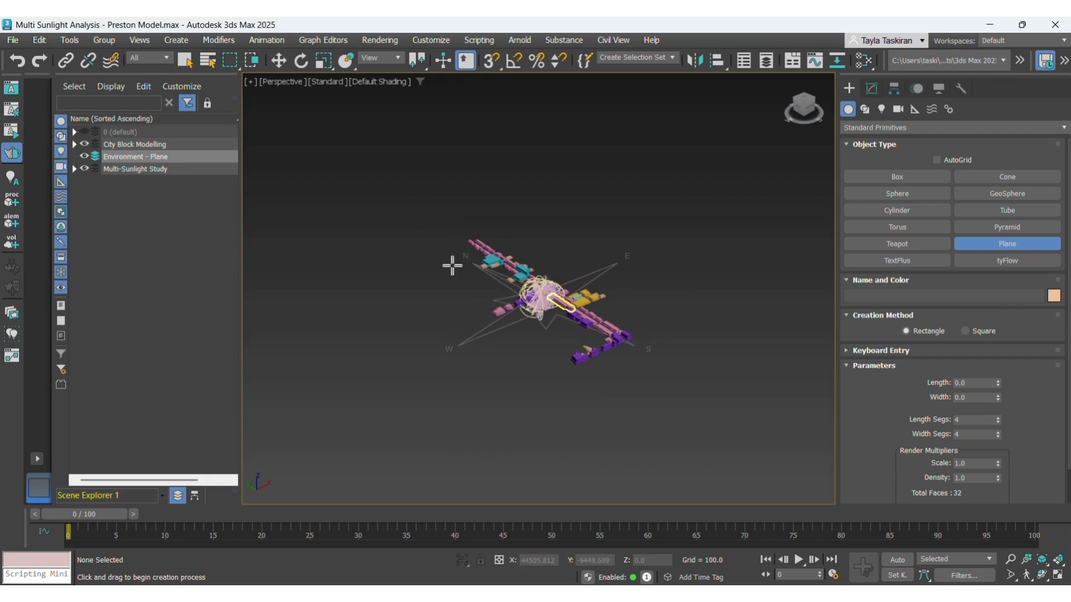
left_click(392, 163)
left_click_drag(357, 235, 806, 292)
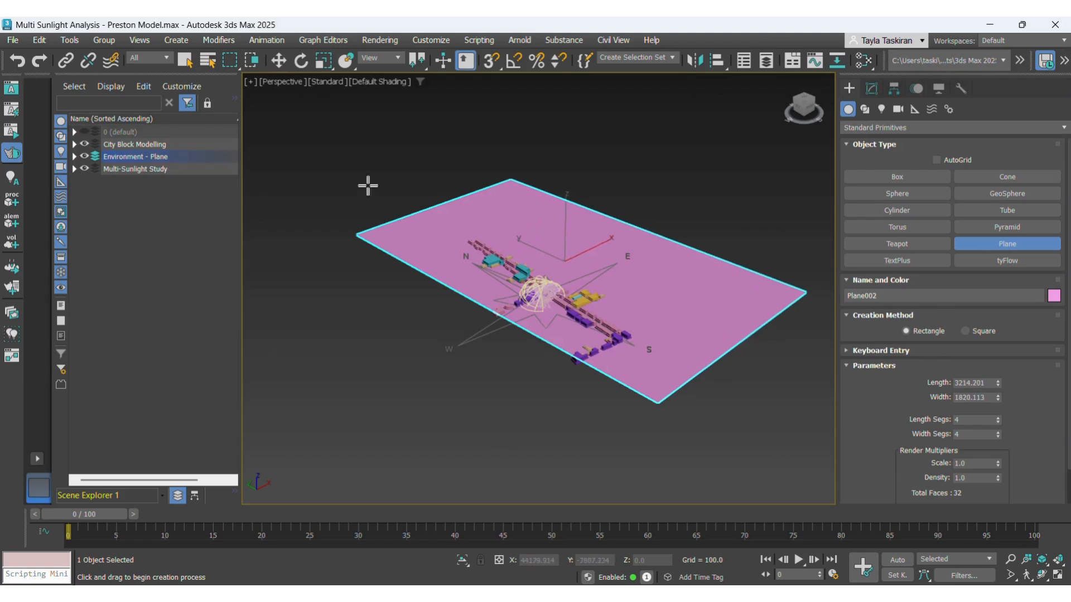
- Move the ground plane about -526 units along the X axis to centre it beneath the buildings
left_click(279, 60)
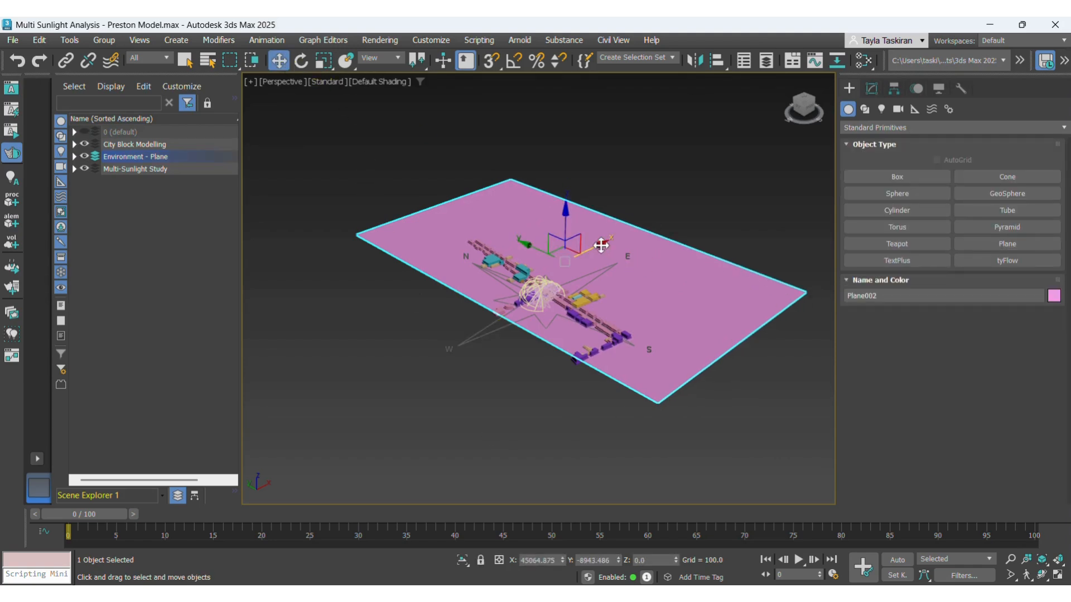
left_click_drag(601, 247, 557, 270)
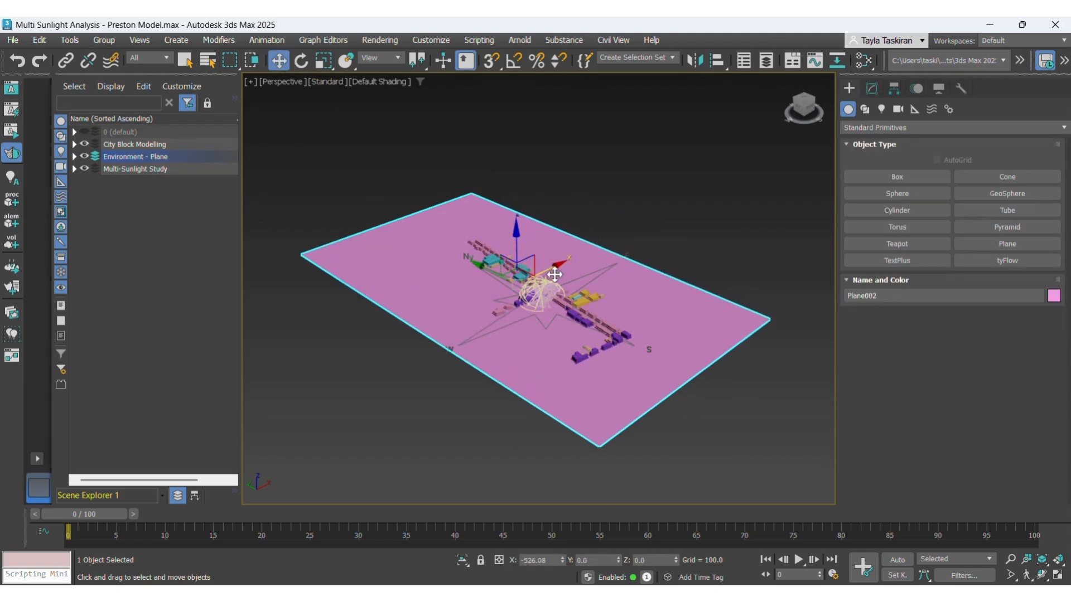
left_click(658, 246)
left_click(702, 298)
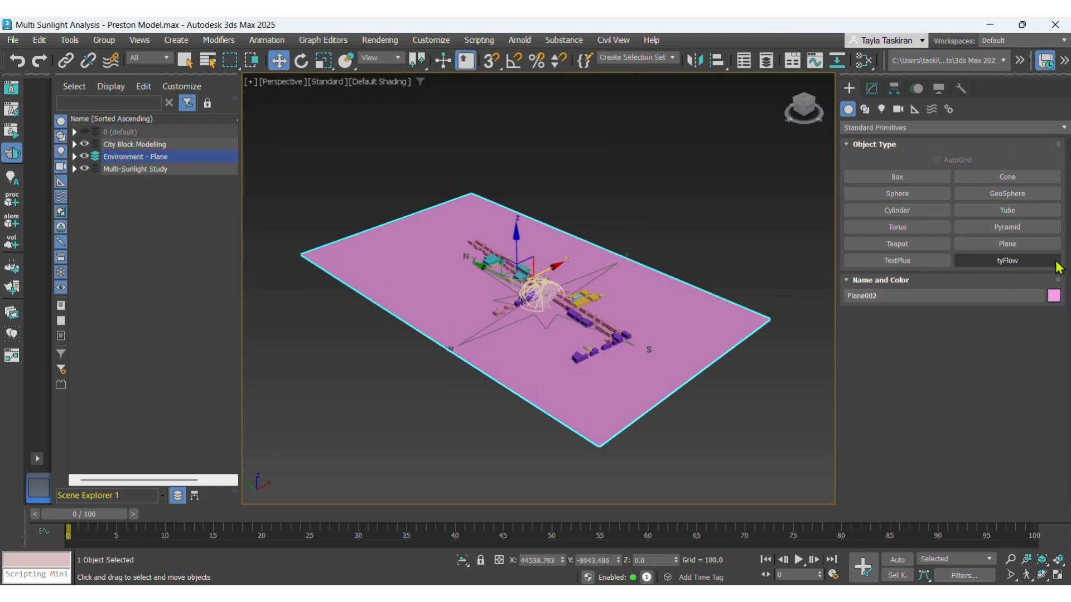
- Change the ground plane's object colour to pale yellow-green and deselect the plane
left_click(1054, 297)
left_click(405, 285)
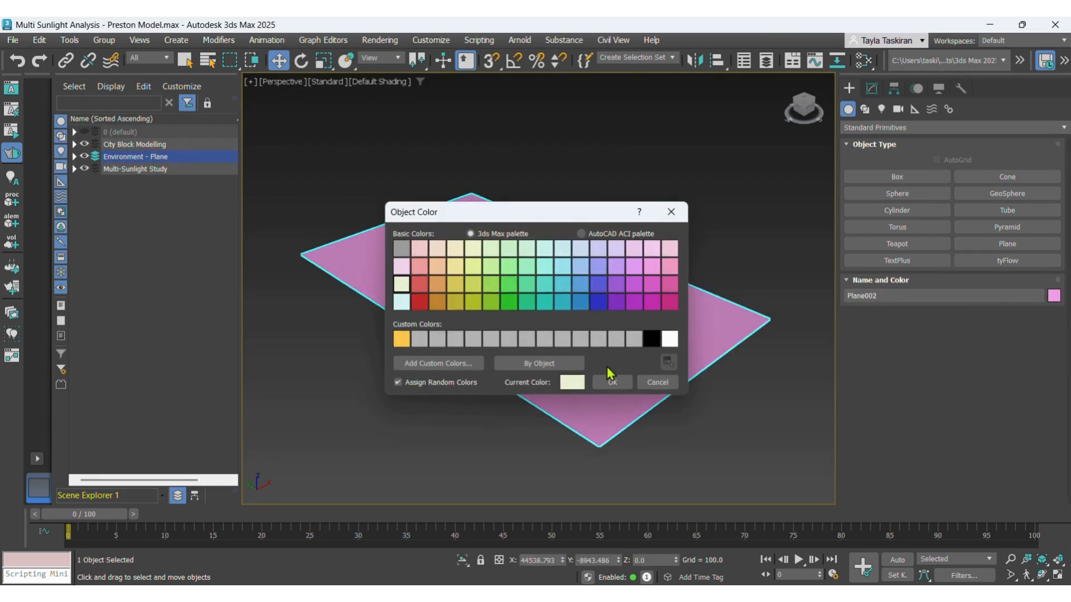
left_click(608, 377)
left_click(701, 274)
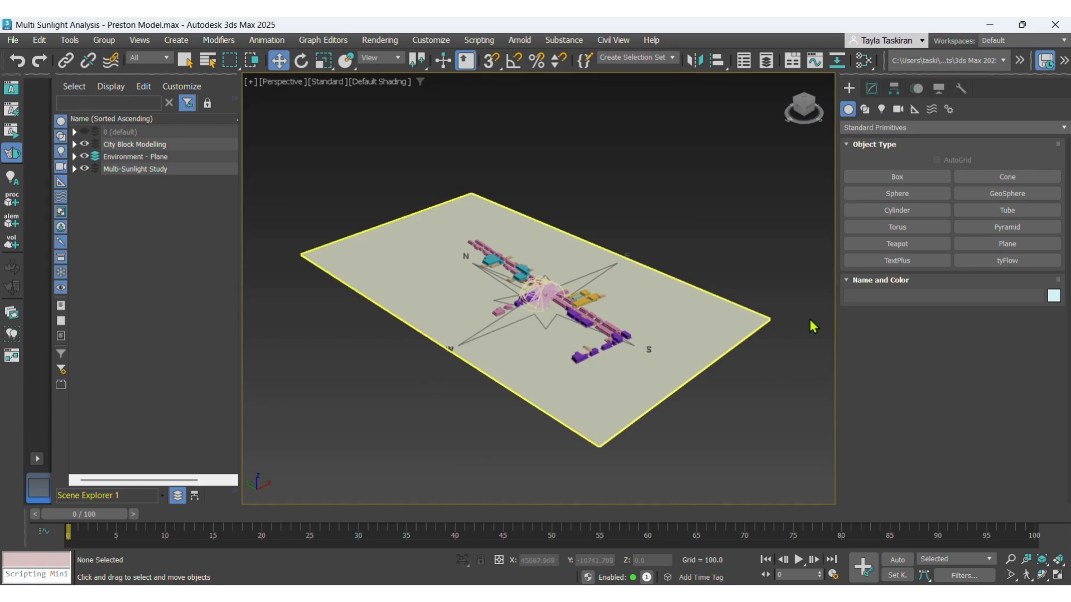
- Scale the ground plane uniformly to about 316% so it extends well beyond the buildings, keeping it selected
scroll(556, 336, "up", 5)
scroll(564, 293, "up", 2)
scroll(504, 262, "down", 2)
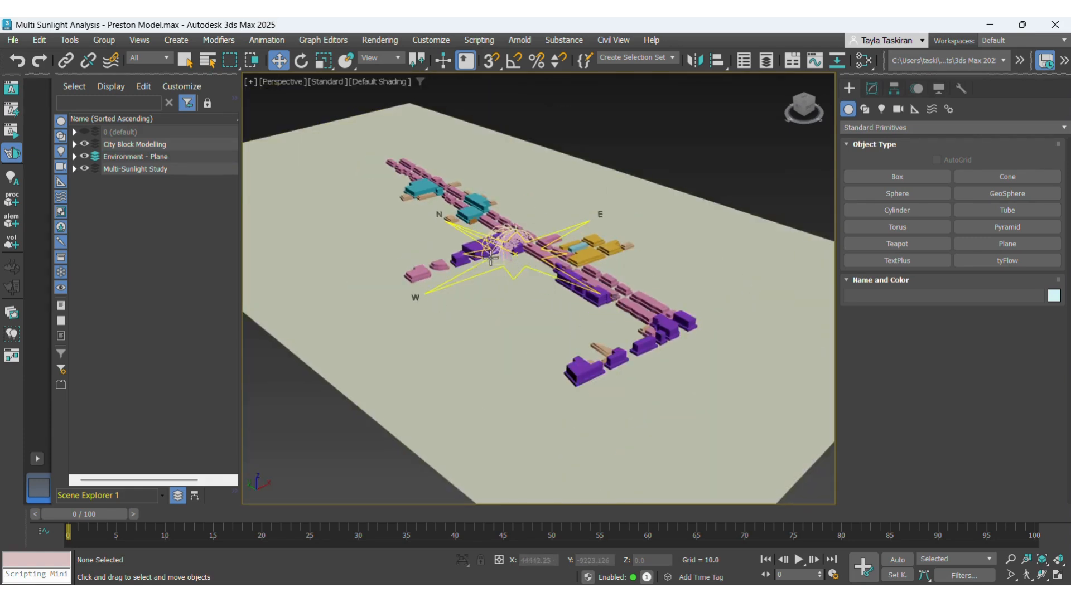
scroll(516, 269, "down", 2)
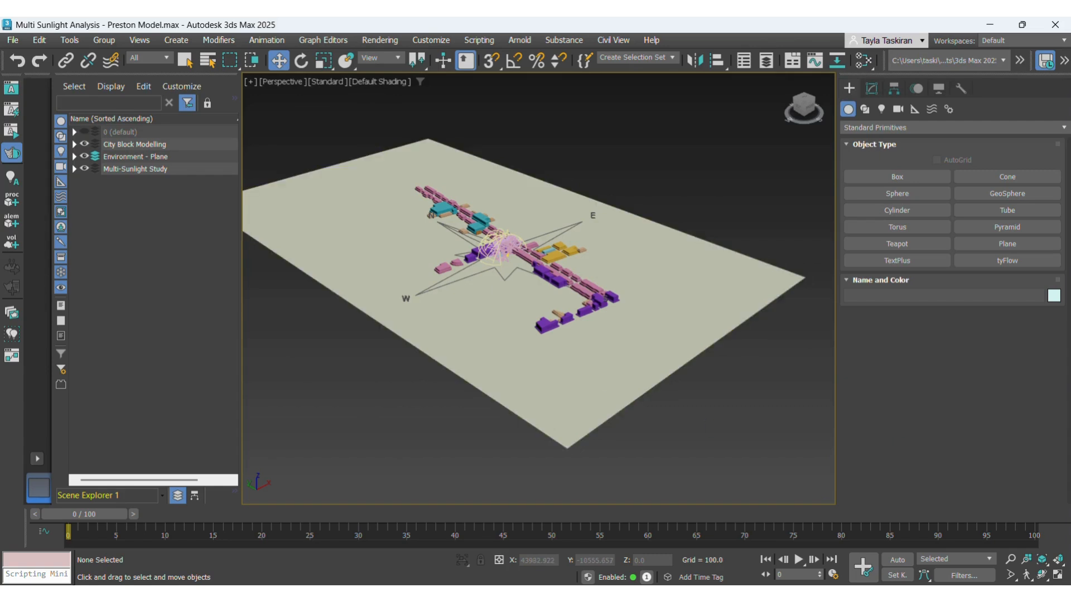
key("r")
scroll(633, 151, "up", 2)
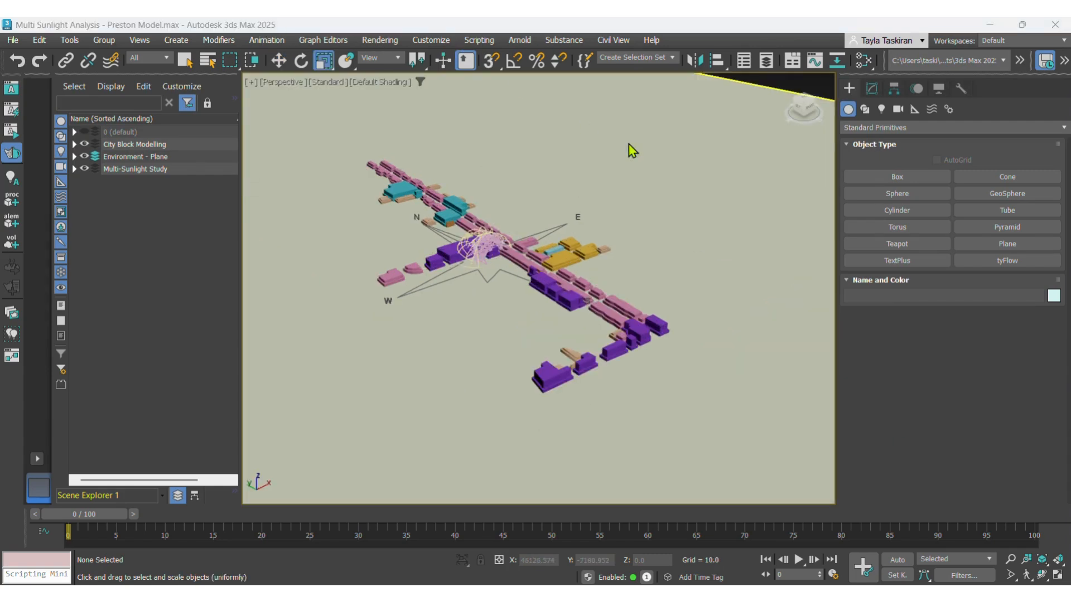
left_click(644, 148)
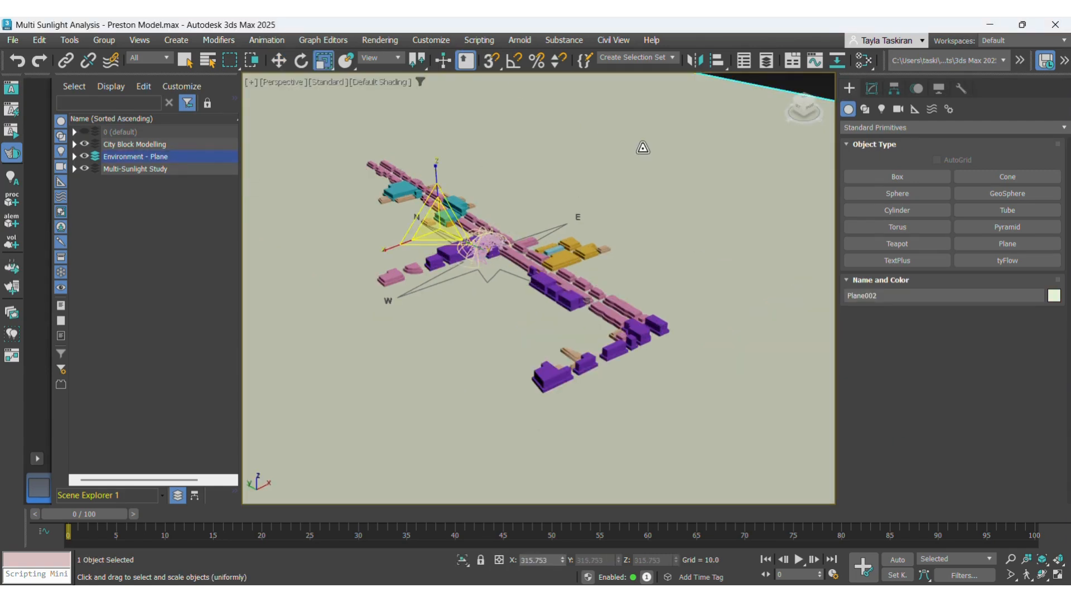
- Set the scene's exposure control to Pseudo Color Exposure Control in the environment settings
left_click(379, 40)
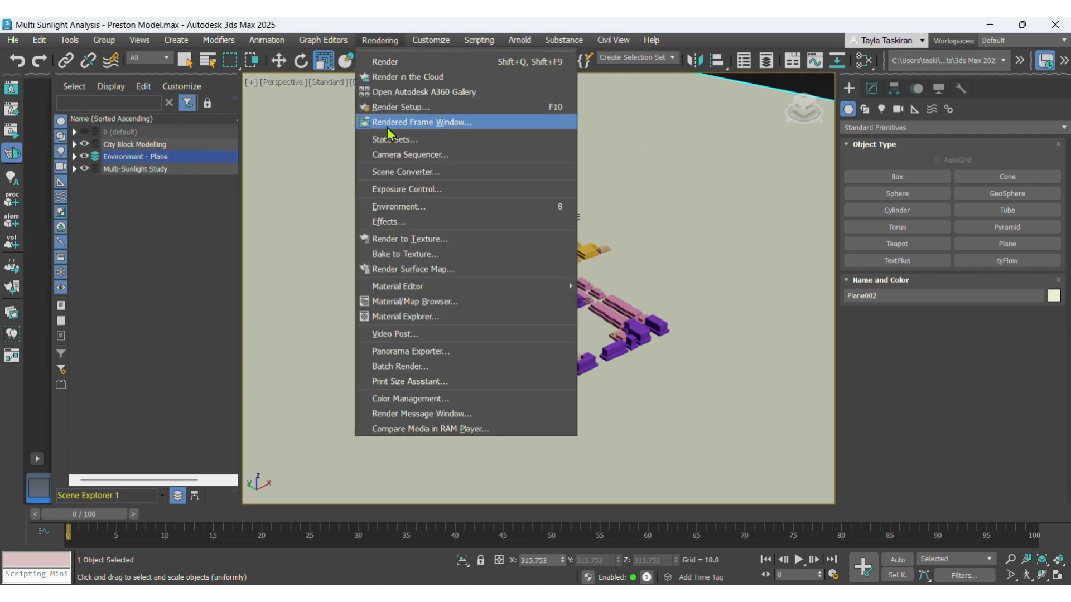
left_click(396, 207)
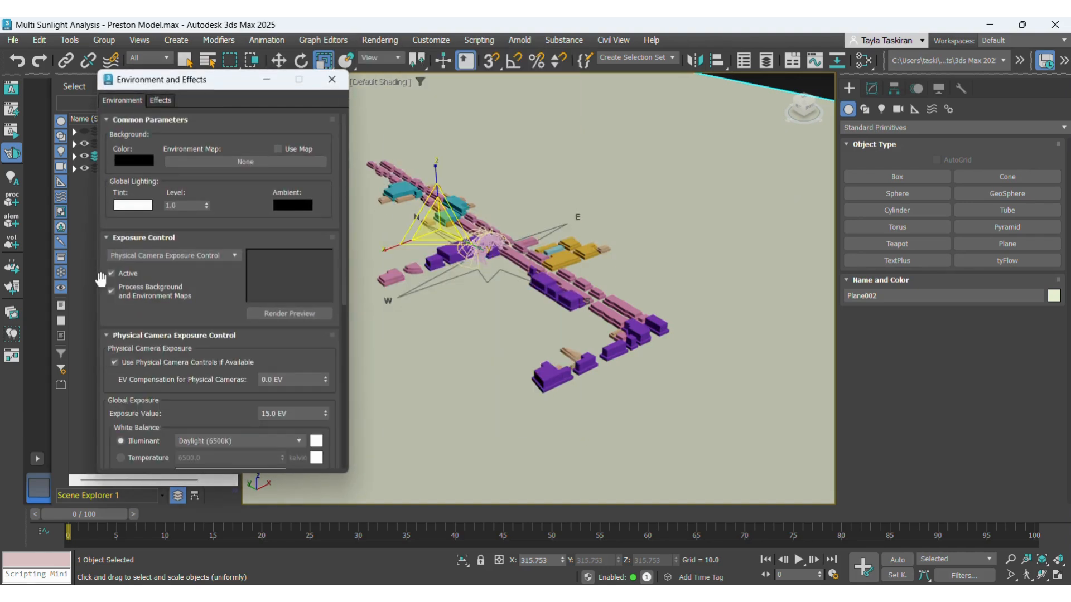
left_click(230, 256)
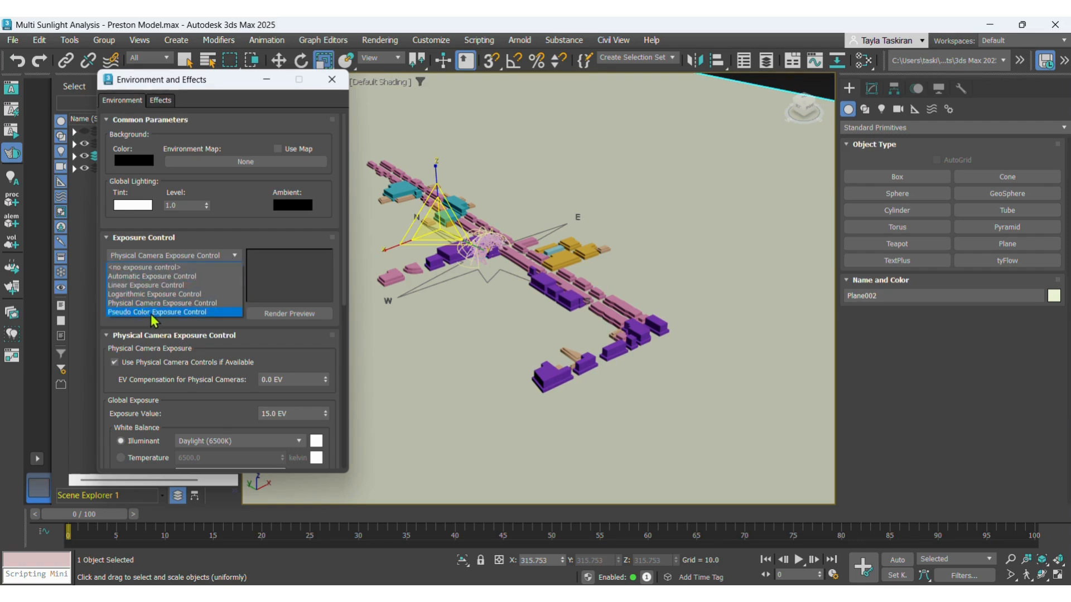
left_click(154, 312)
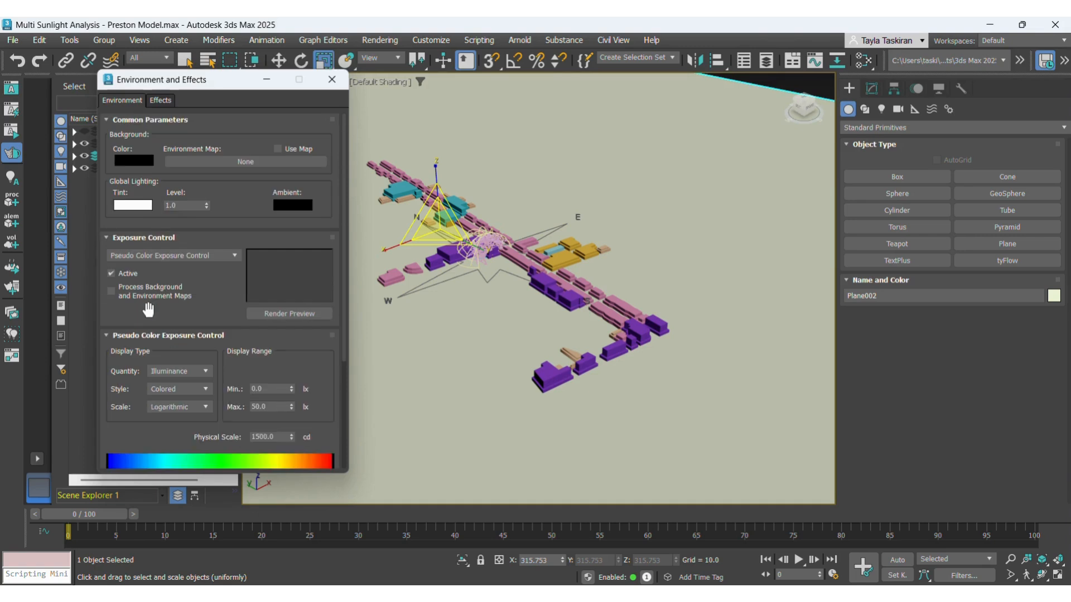
scroll(156, 439, "down", 2)
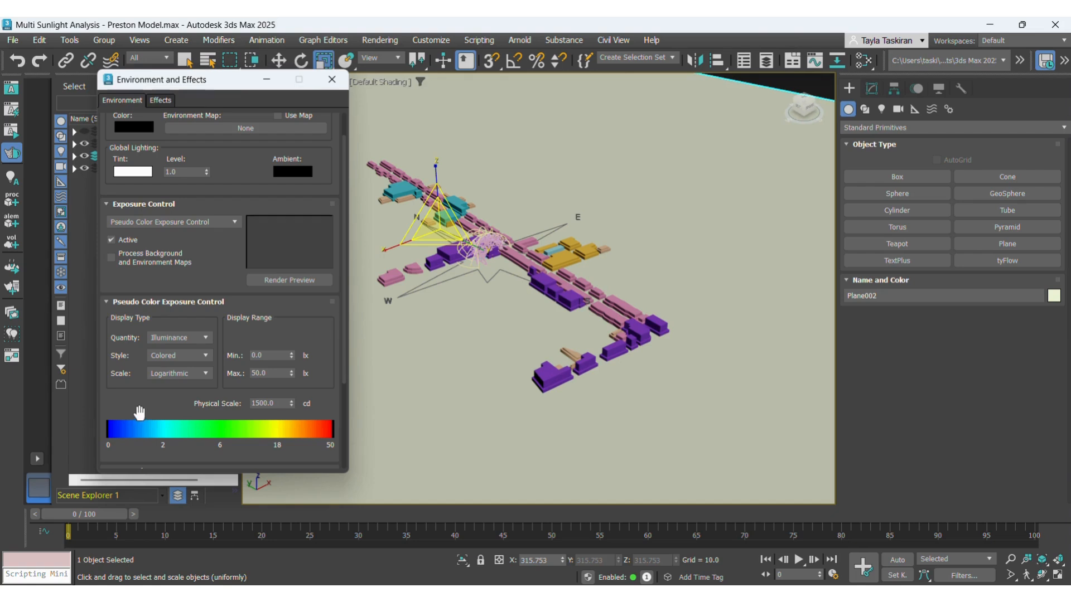
left_click(332, 79)
- Switch the perspective viewport to High Quality and inspect the pseudo-colour illuminance across the plane and buildings
left_click(328, 82)
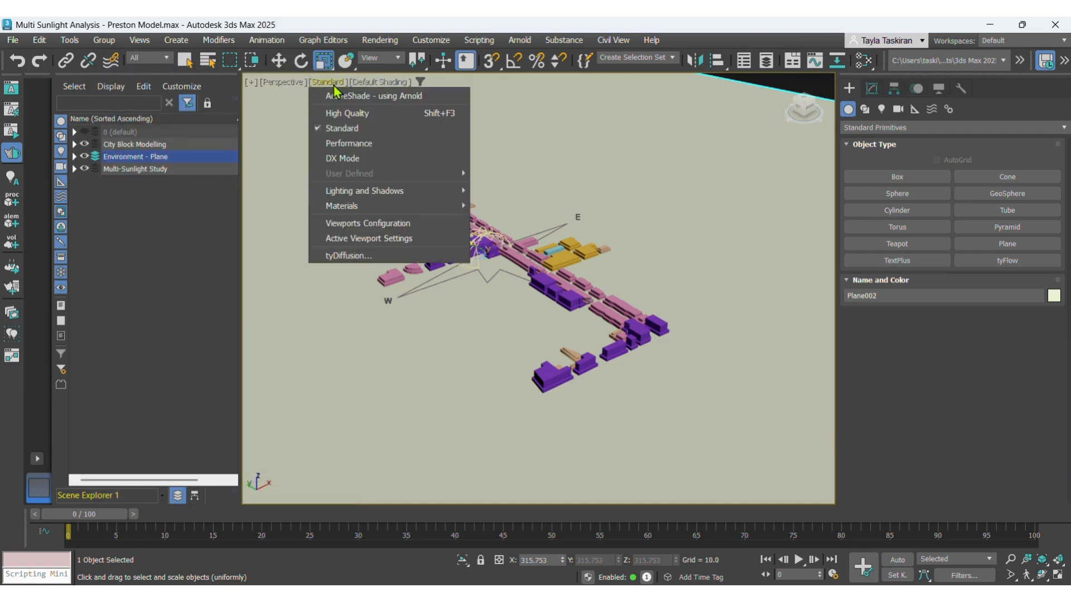
left_click(331, 115)
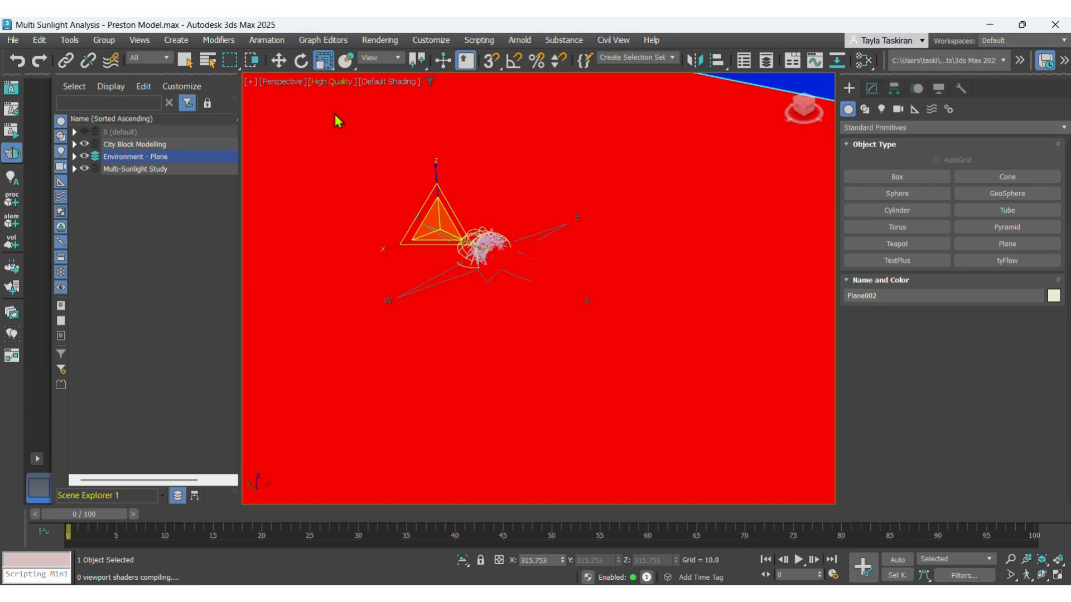
scroll(479, 306, "down", 2)
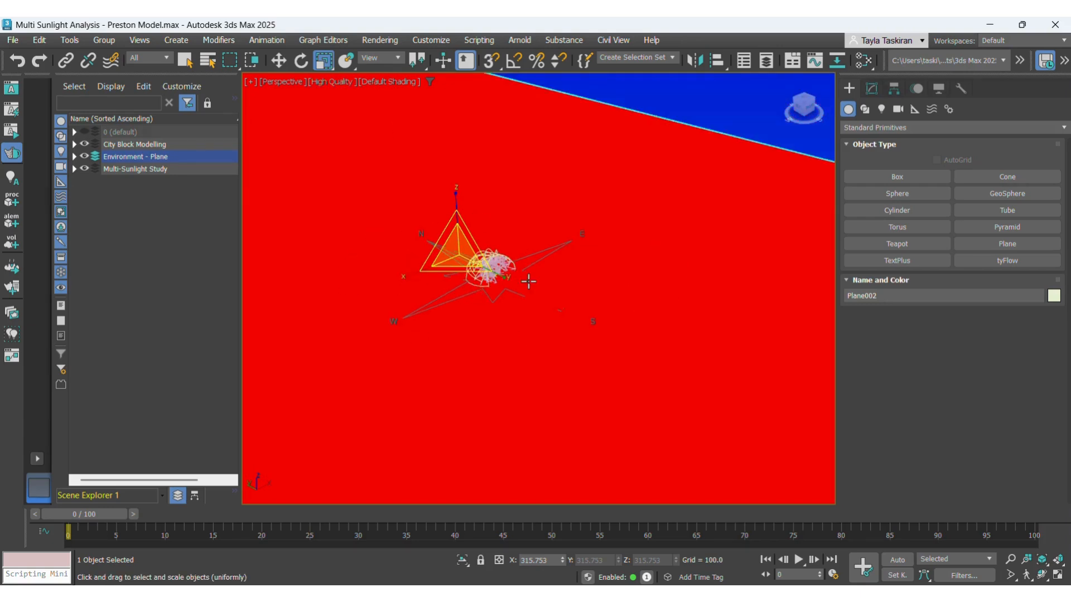
scroll(528, 281, "down", 3)
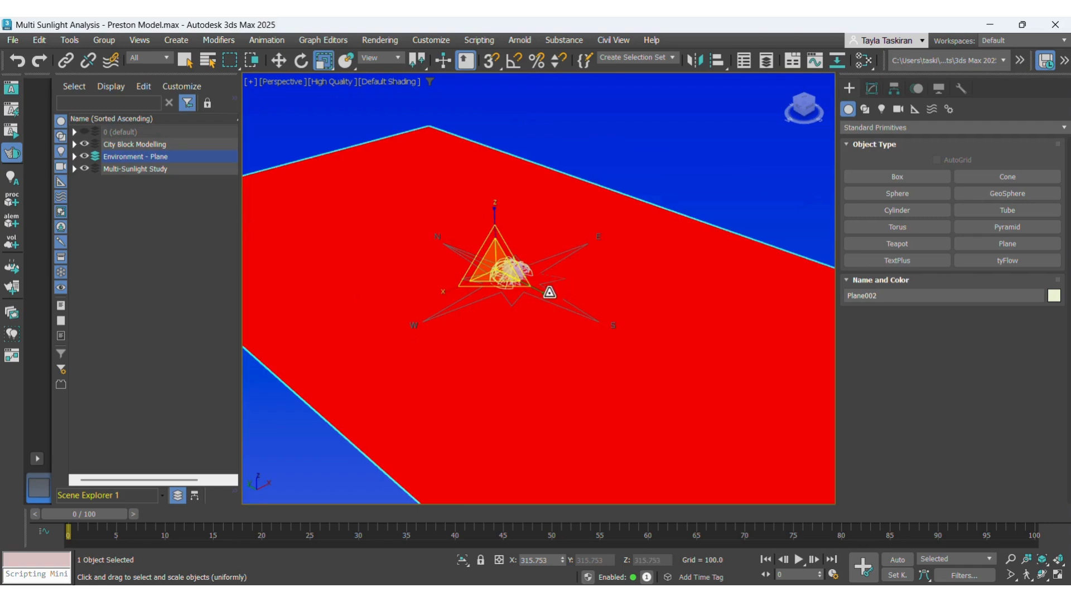
scroll(506, 286, "up", 4)
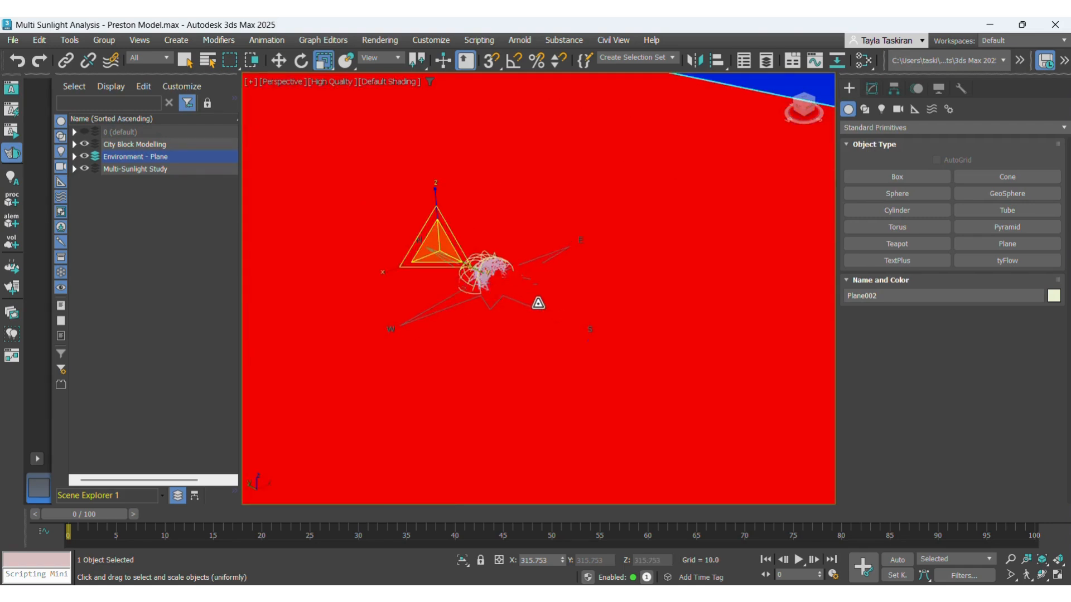
scroll(483, 290, "up", 1)
scroll(473, 343, "up", 1)
scroll(473, 344, "down", 1)
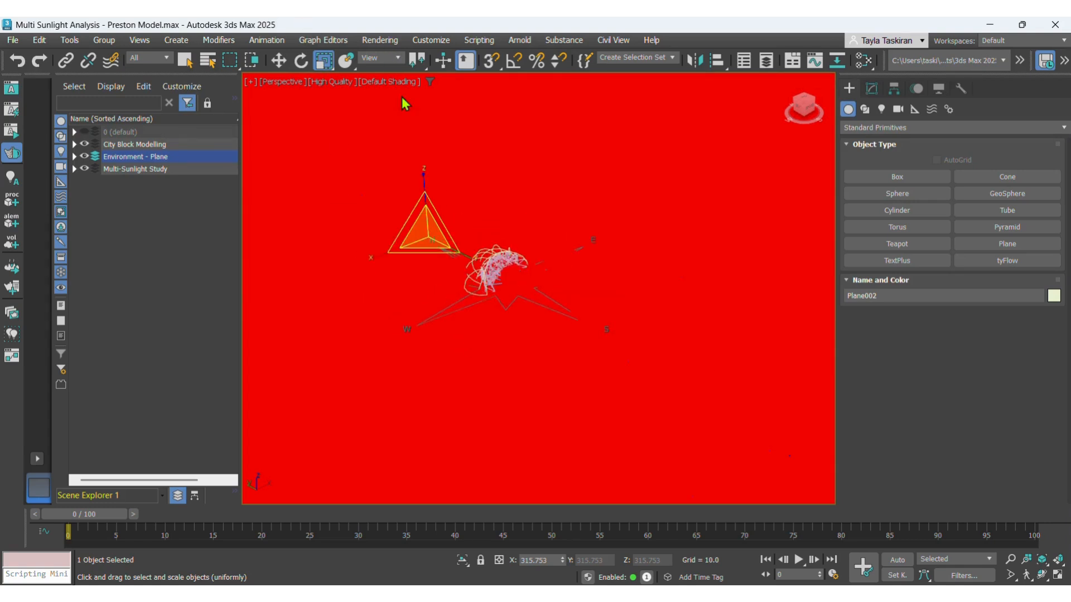
- Return the perspective viewport to Standard quality and reopen the environment and exposure settings
left_click(185, 60)
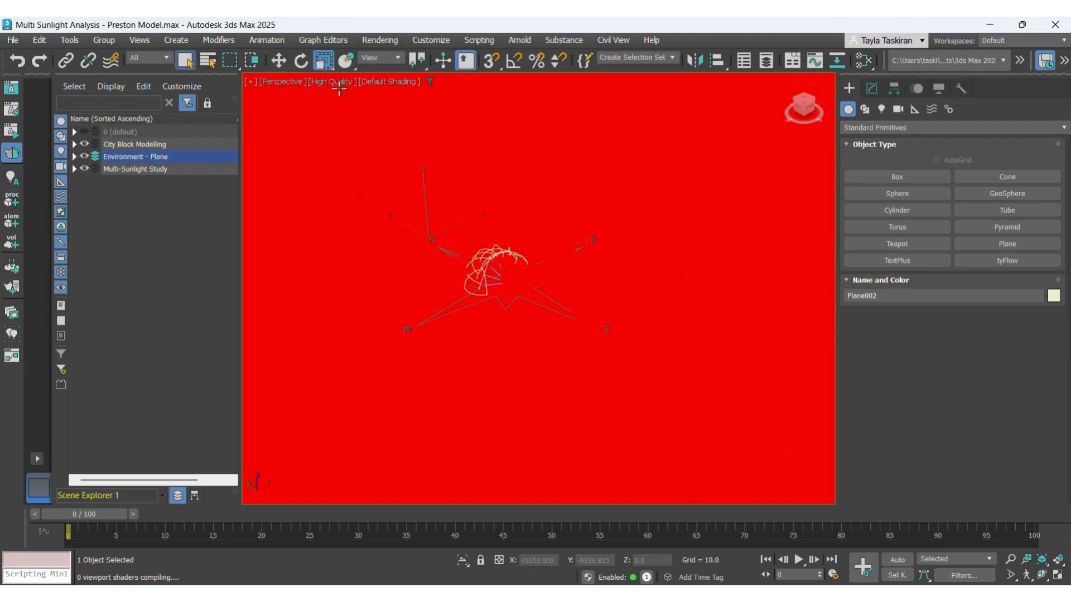
left_click(321, 82)
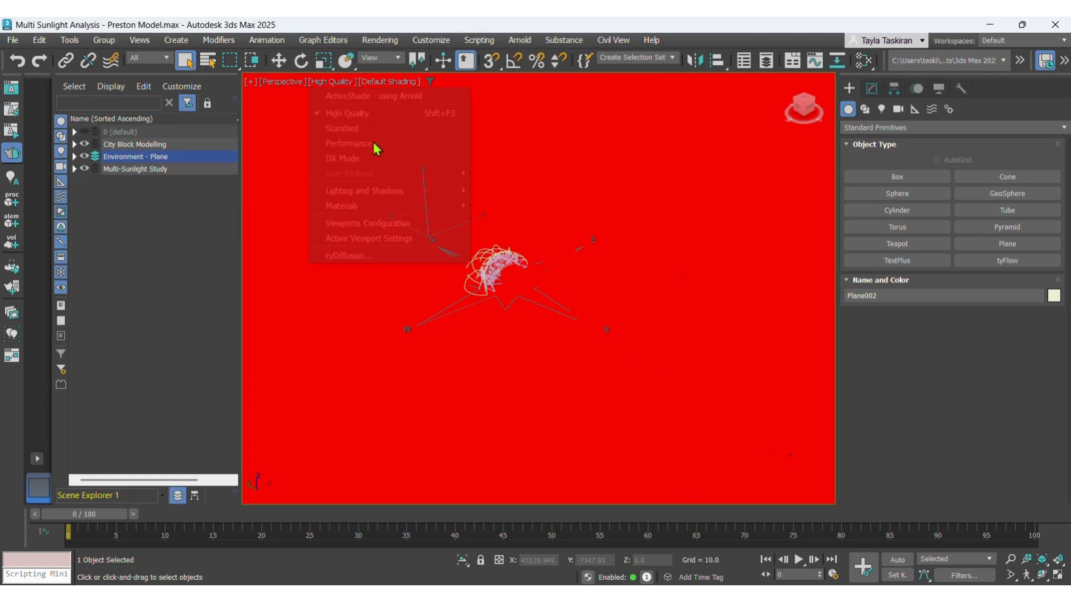
left_click(346, 132)
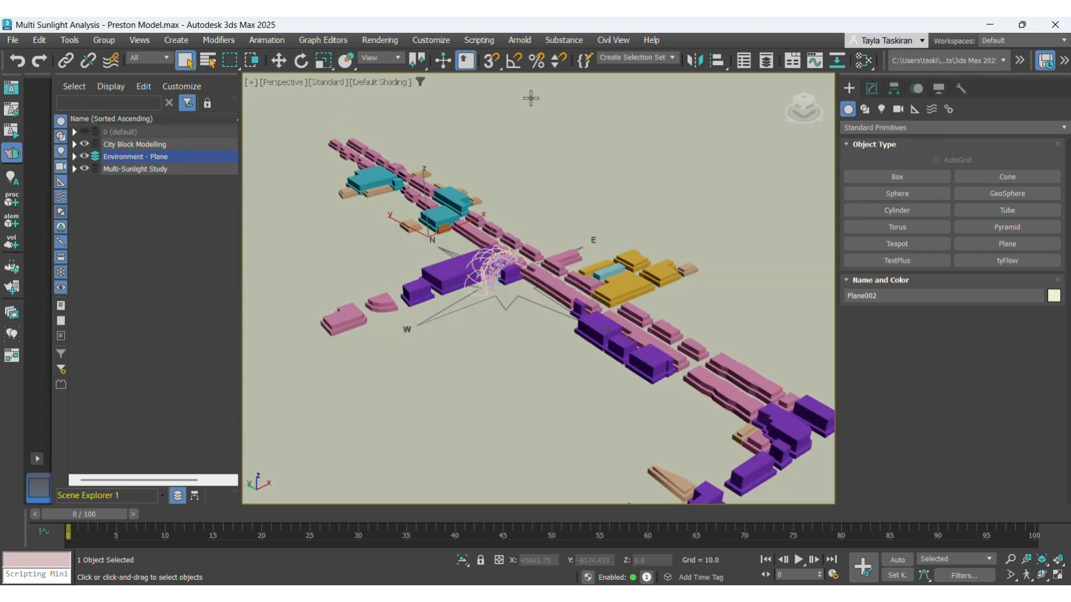
left_click(380, 40)
left_click(385, 207)
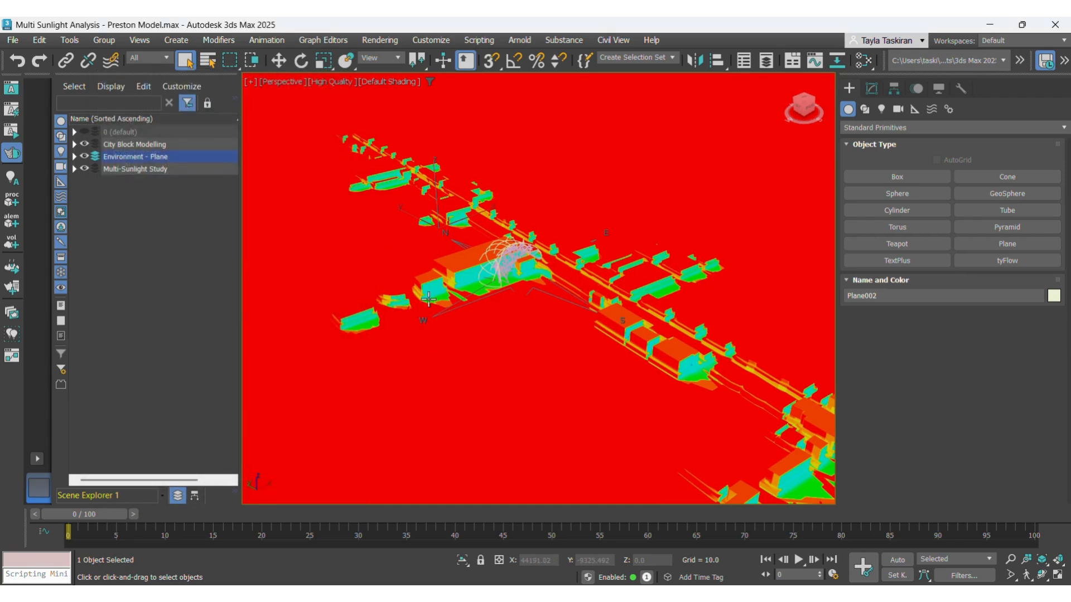
- Examine the pseudo-colour sunlight shading on the building faces and surrounding ground, from the whole model to the southern blocks
scroll(568, 273, "down", 3)
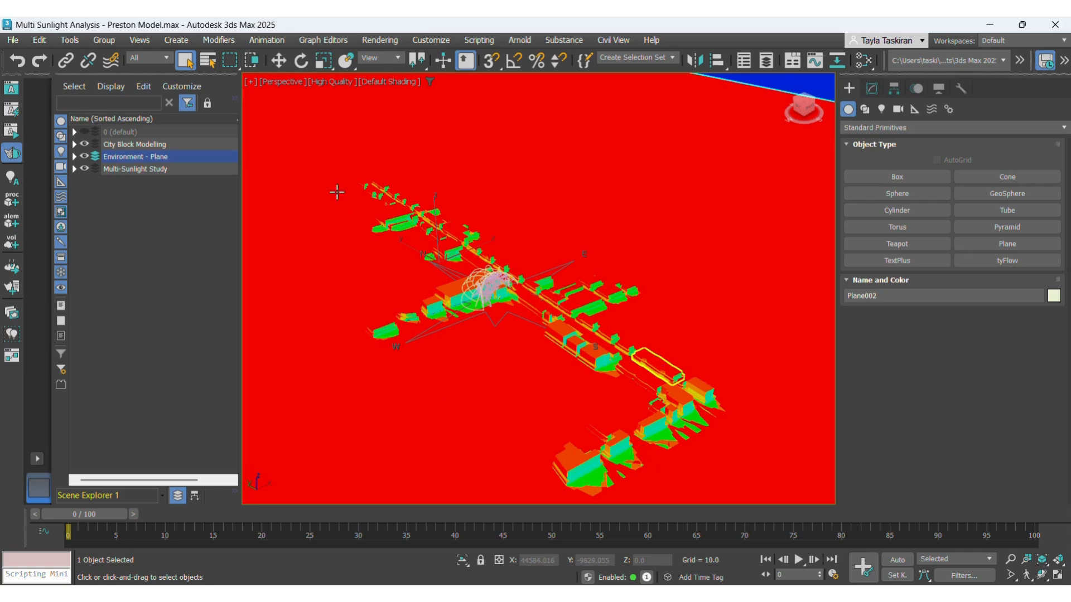
scroll(644, 463, "up", 3)
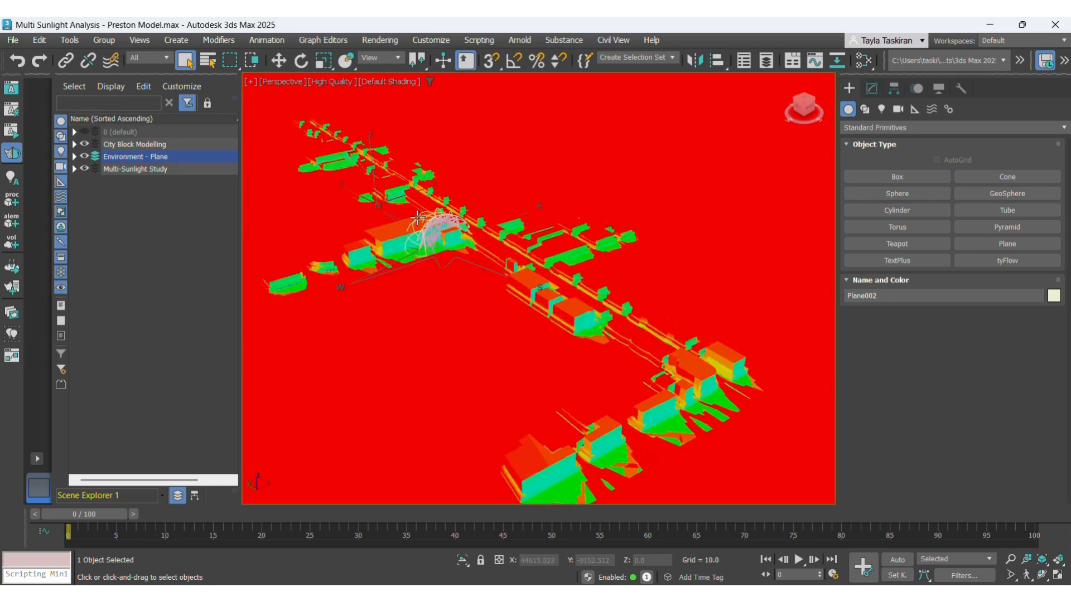
scroll(467, 266, "down", 2)
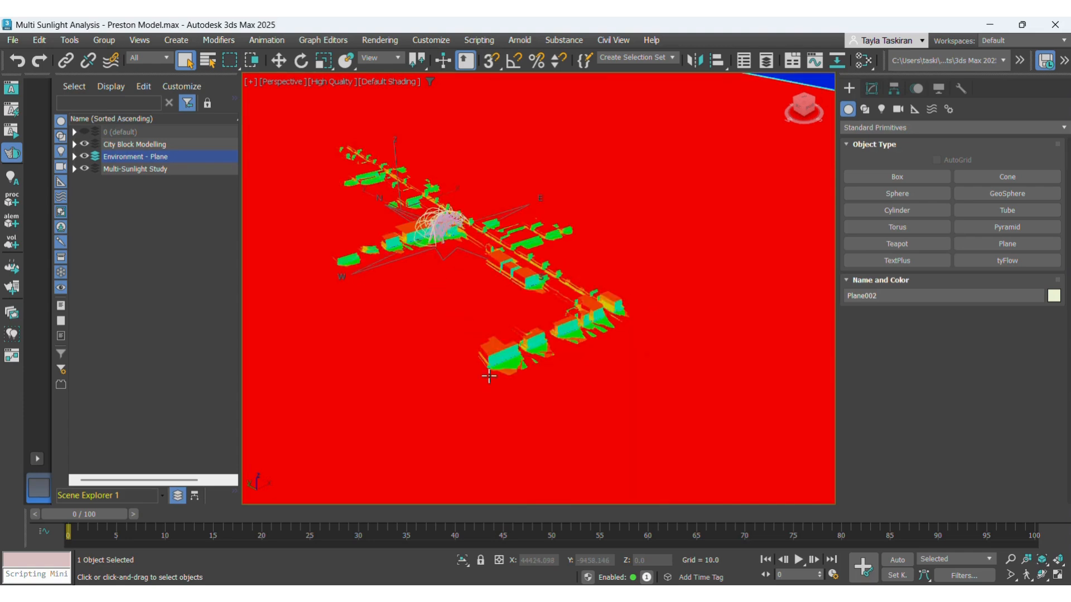
scroll(583, 347, "up", 2)
scroll(485, 374, "up", 2)
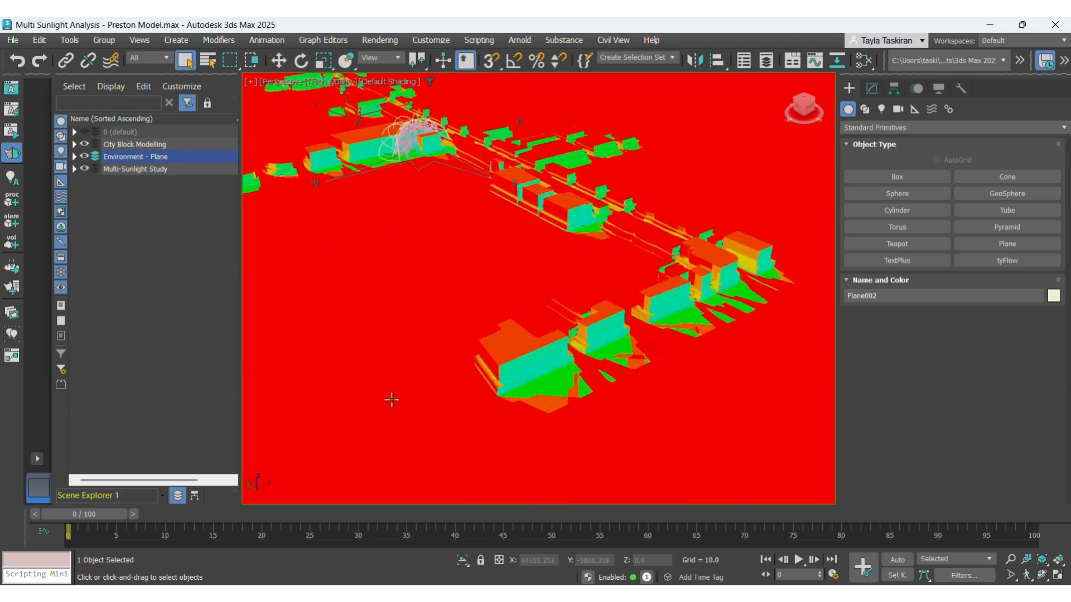
- Switch the perspective viewport to Standard quality and inspect the city blocks in their plain object colours
scroll(602, 317, "up", 2)
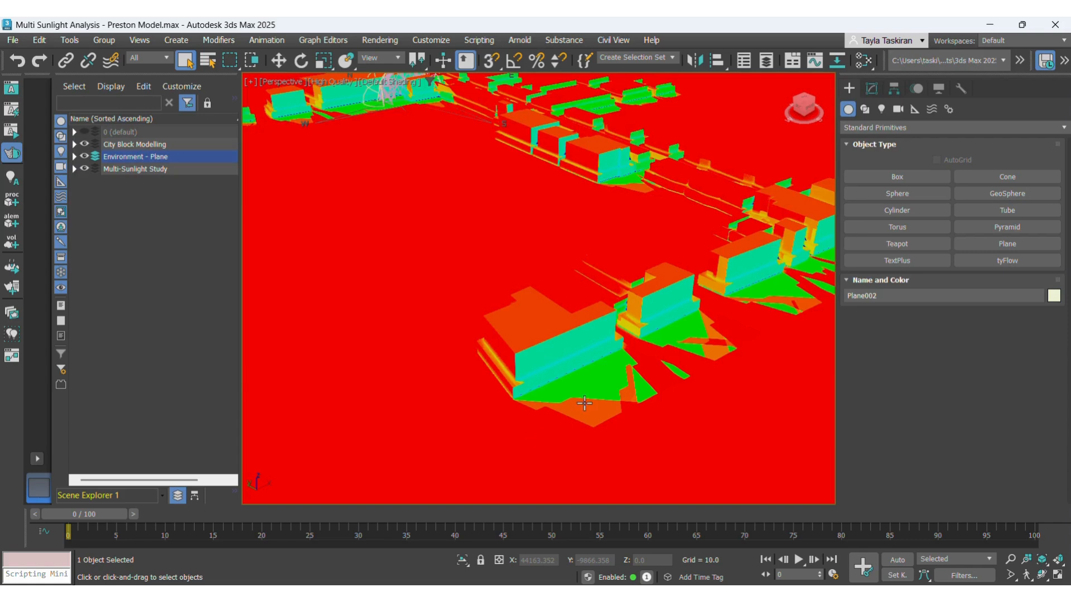
scroll(554, 425, "up", 2)
scroll(342, 129, "down", 5)
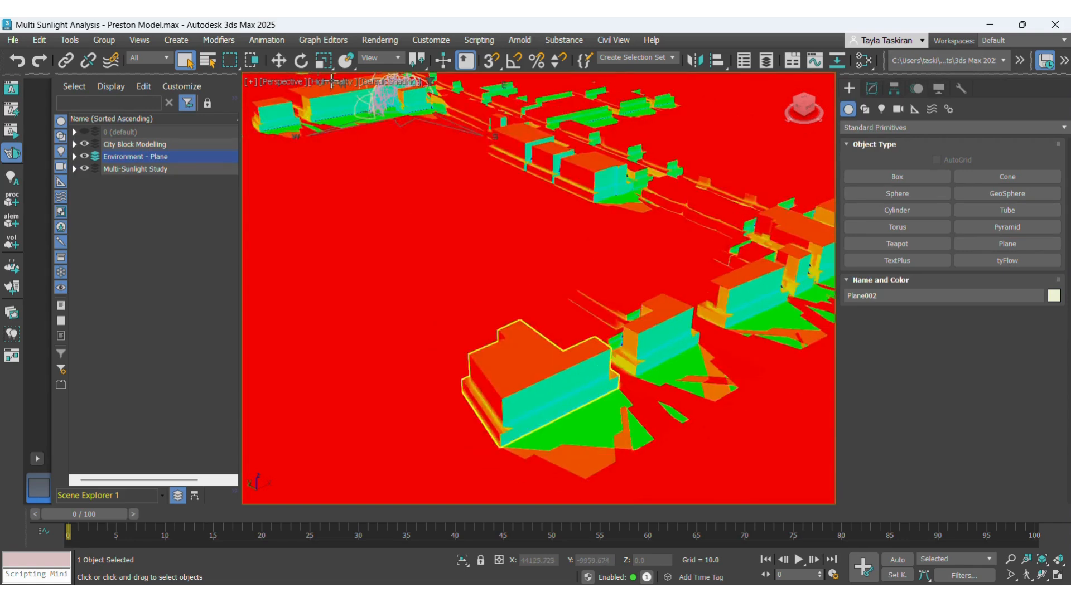
left_click(335, 82)
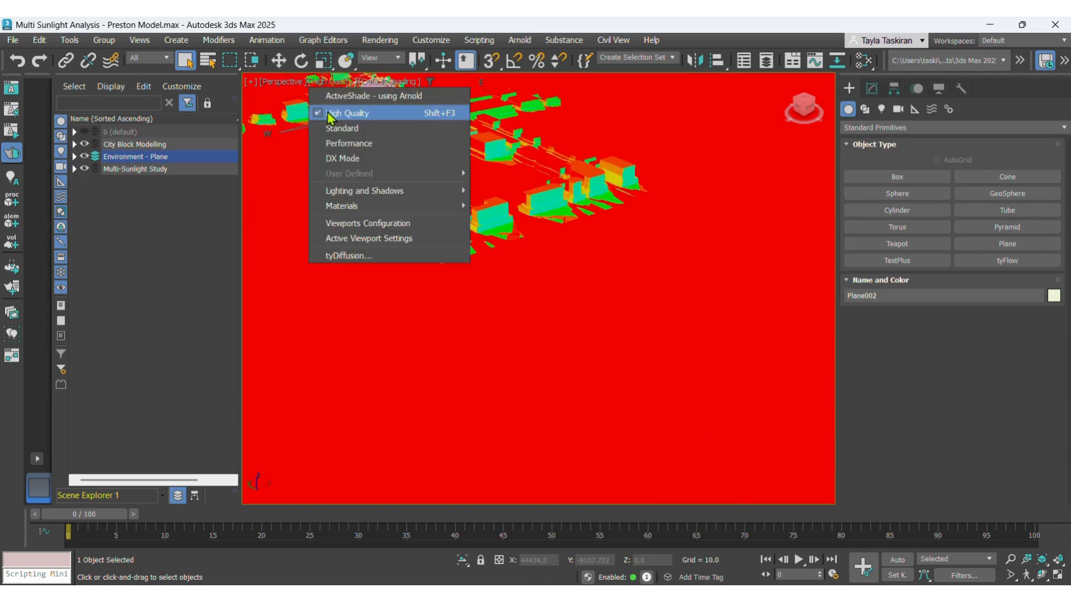
left_click(329, 129)
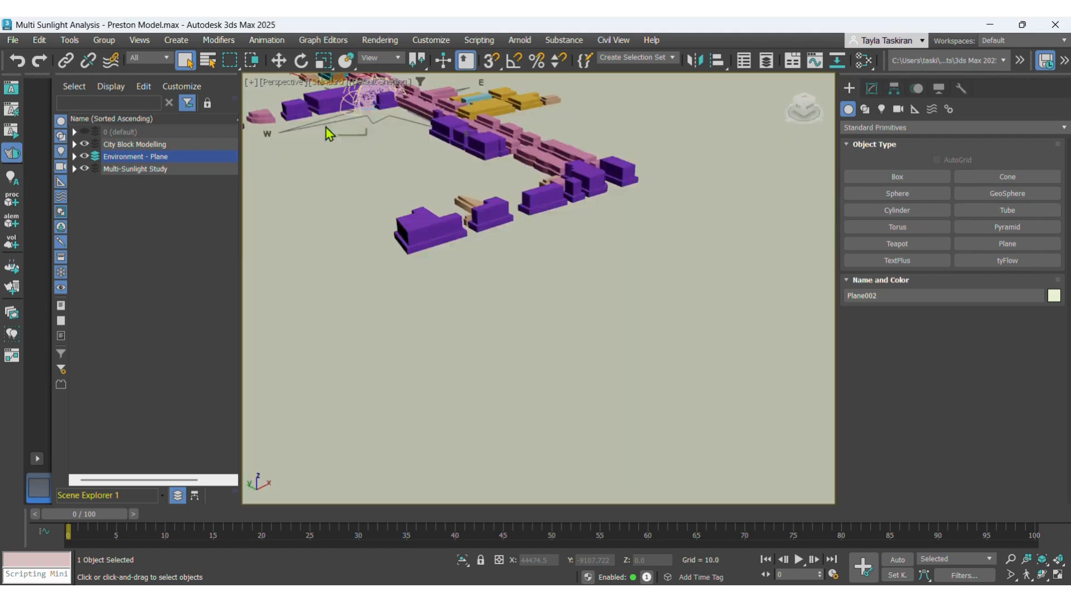
scroll(616, 321, "down", 2)
middle_click_drag(479, 218, 483, 256)
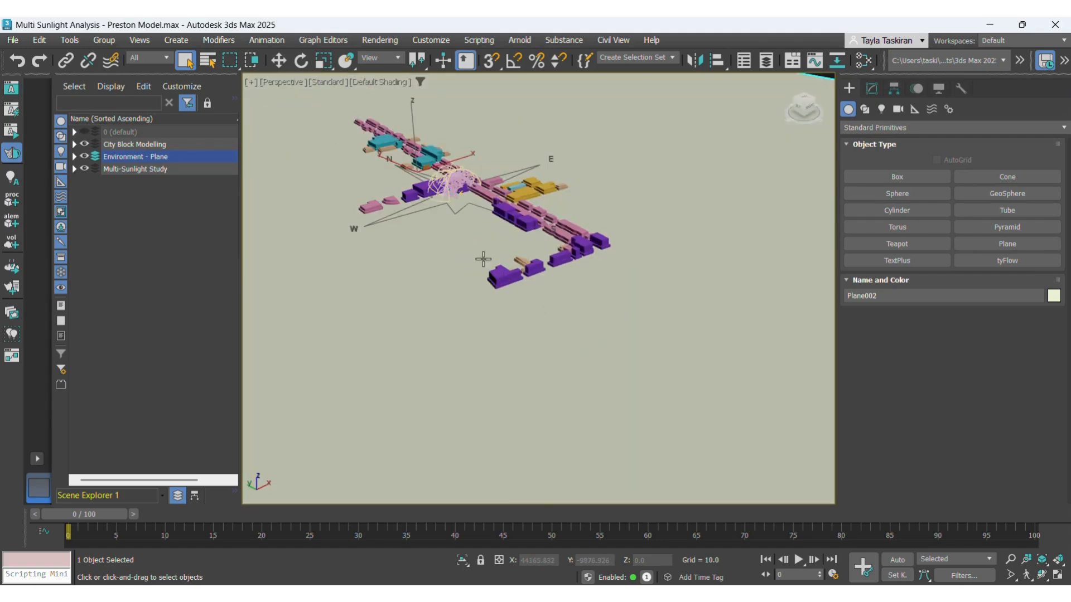
scroll(401, 137, "up", 5)
scroll(401, 137, "down", 5)
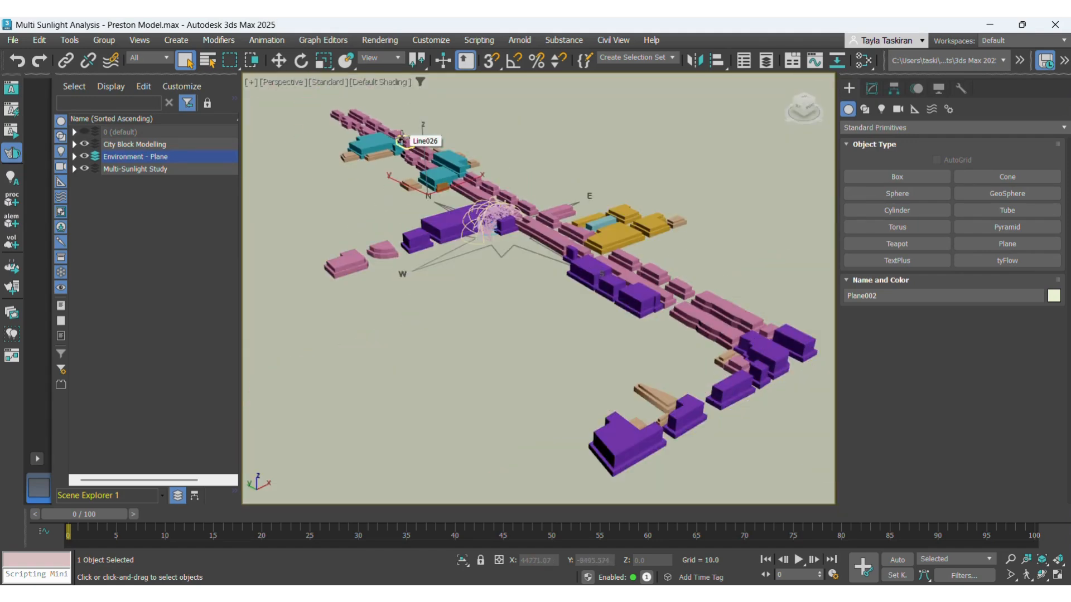
- Open the environment settings, try Physical Camera Exposure Control and compare it with no exposure control
key("8")
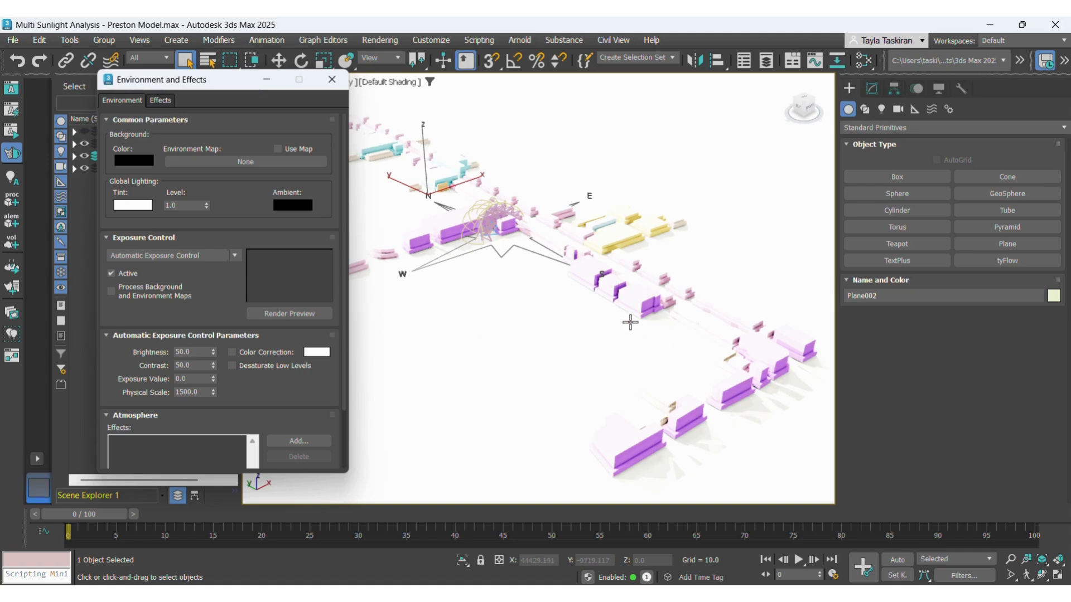
left_click(232, 257)
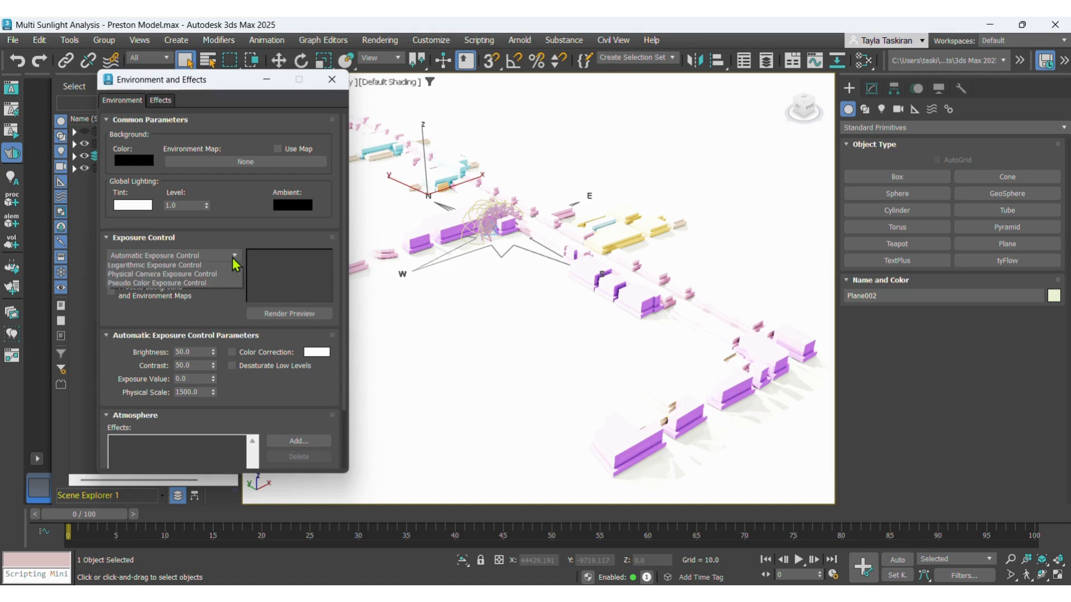
left_click(189, 305)
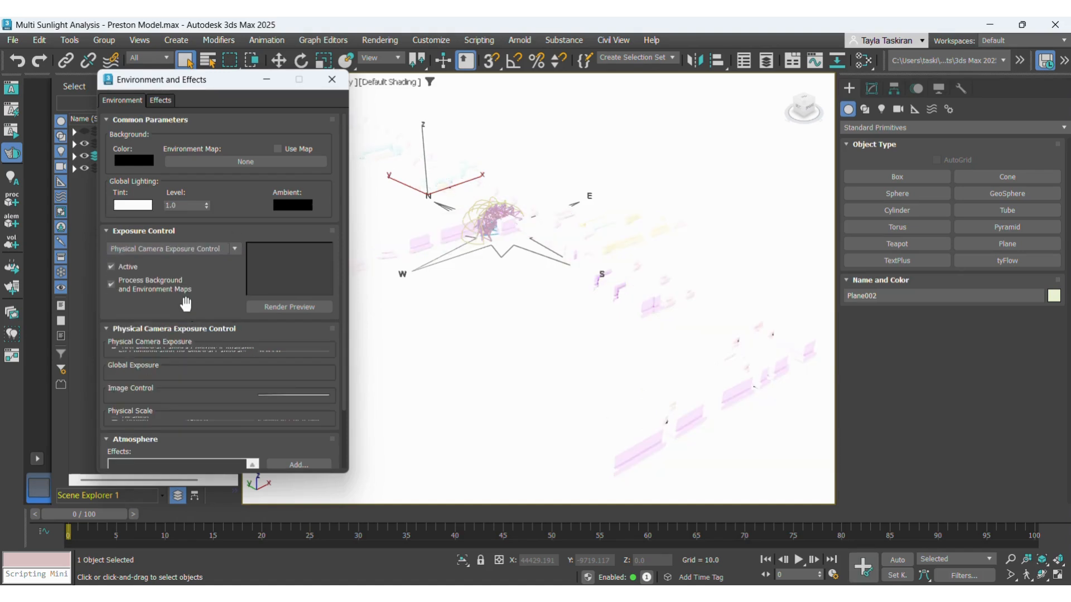
left_click(233, 256)
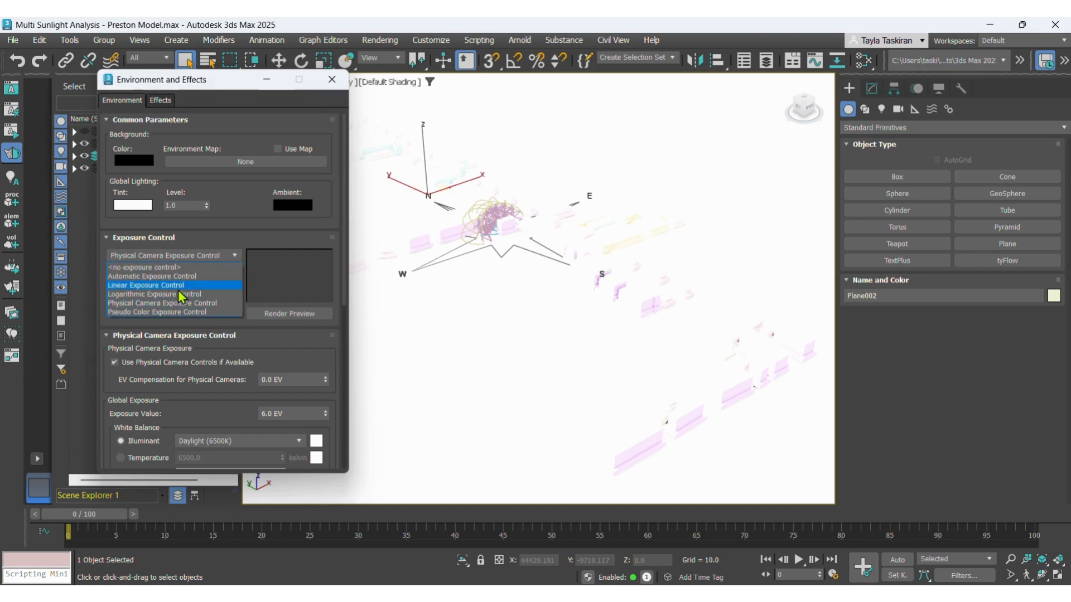
left_click(176, 269)
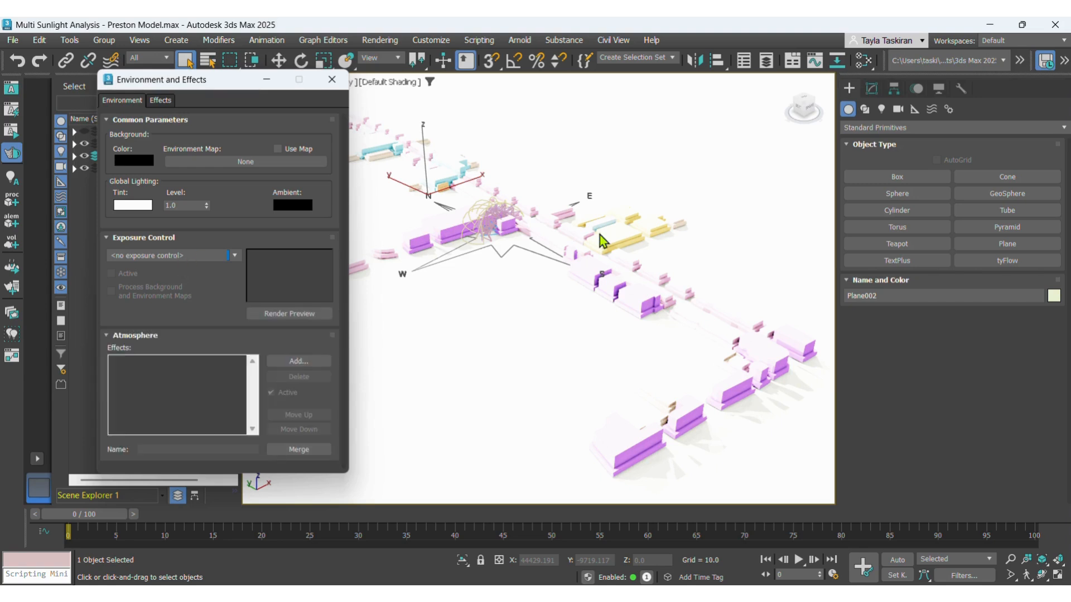
- Try Linear Exposure Control, no exposure control and Automatic Exposure Control to compare the sunlit model
left_click(235, 257)
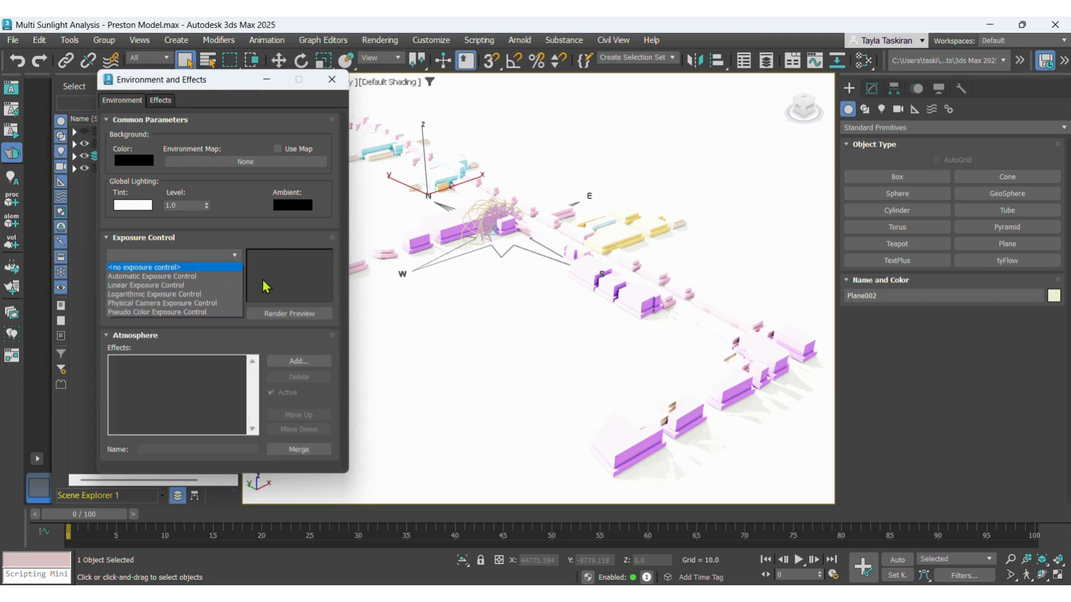
left_click(148, 285)
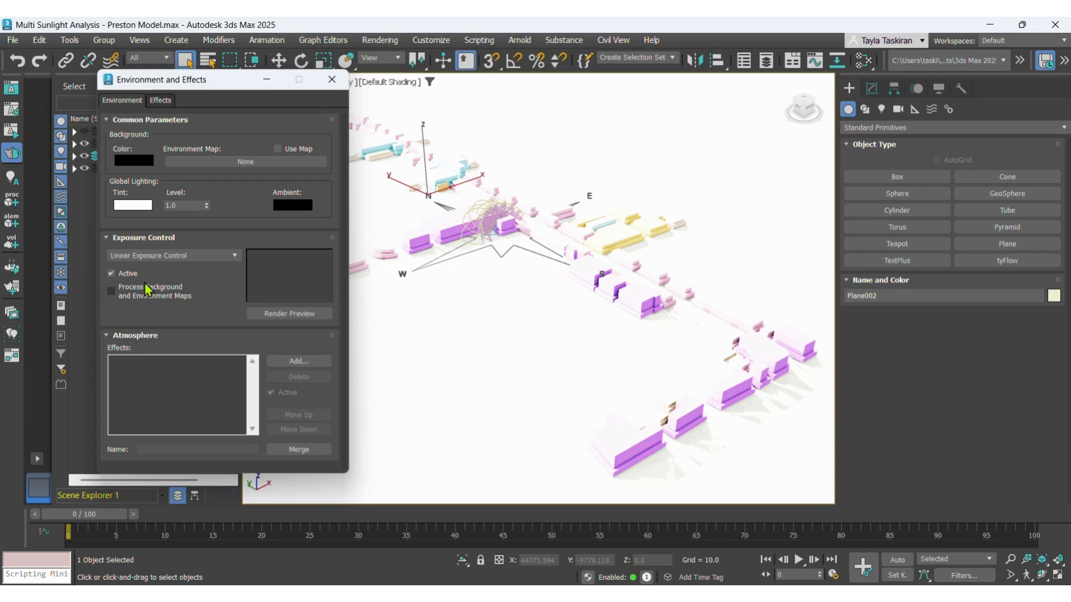
left_click(233, 257)
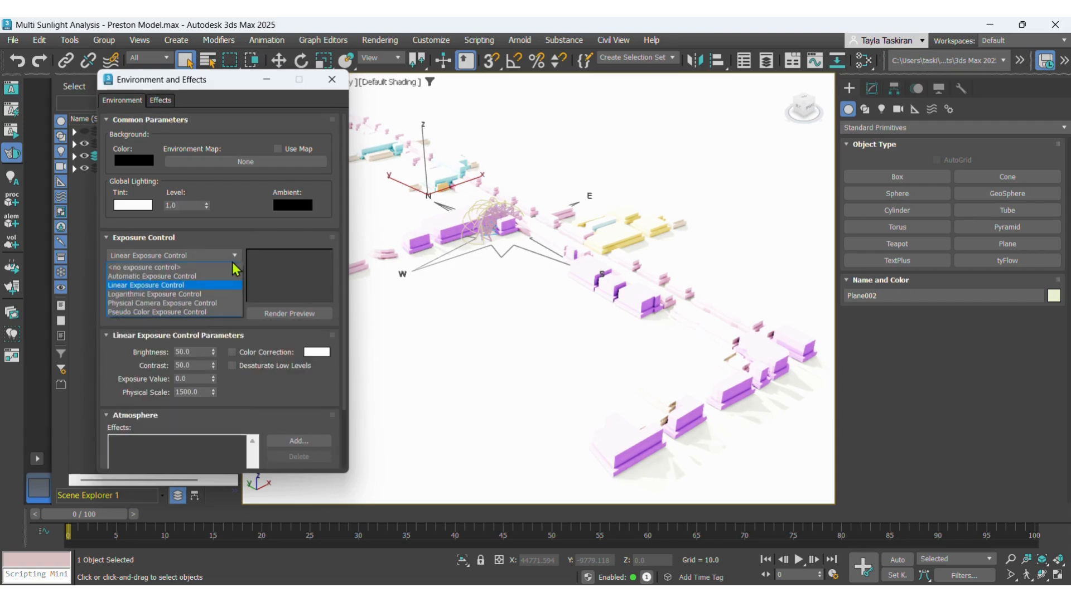
left_click(137, 267)
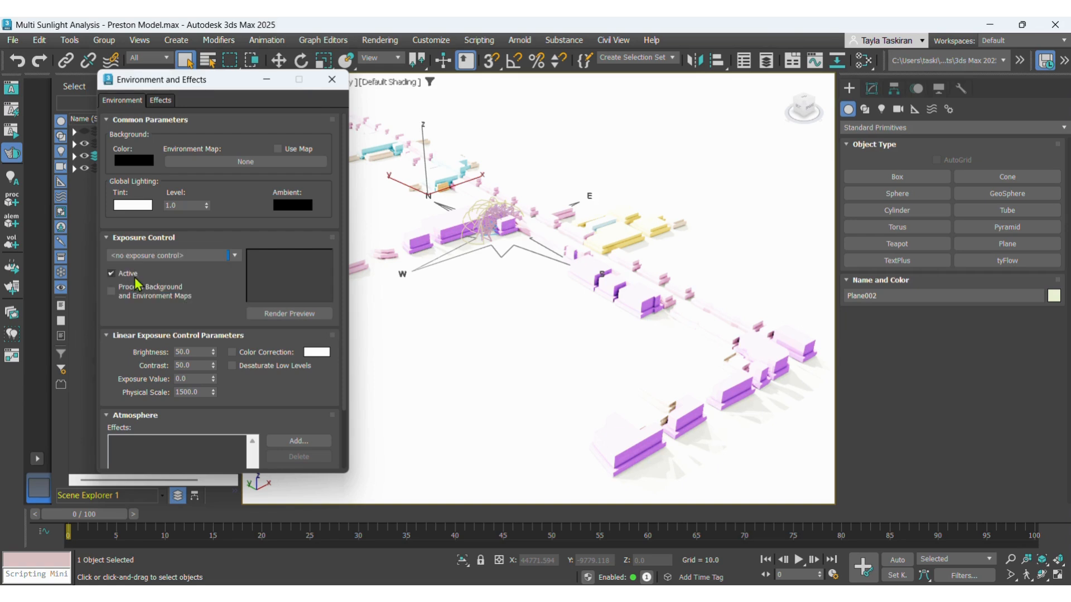
scroll(220, 263, "down", 1)
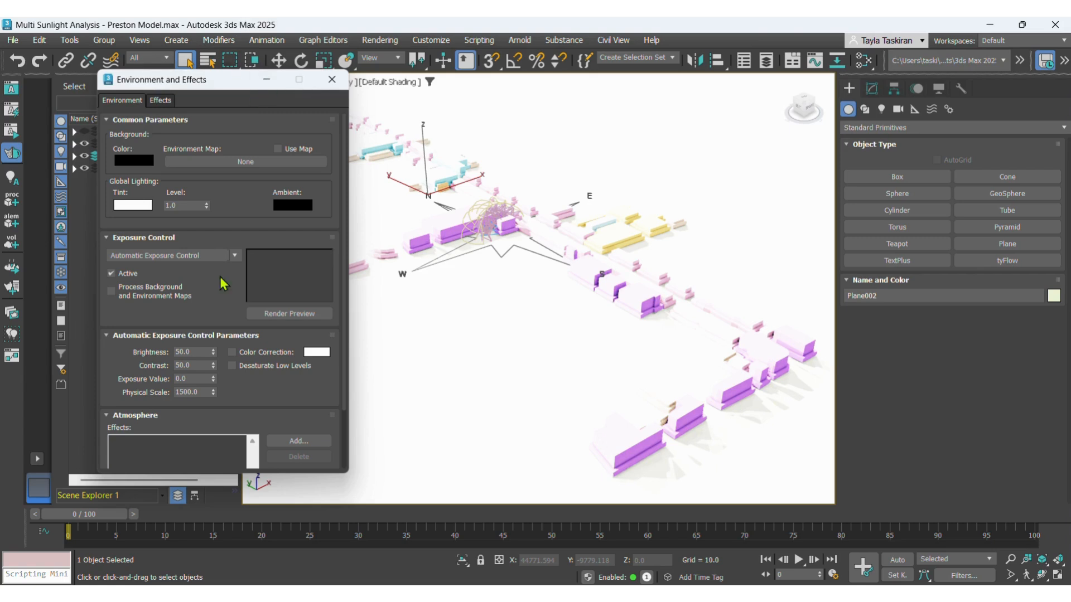
- Set the scene's exposure control back to Pseudo Color Exposure Control and close the environment settings
left_click(234, 255)
left_click(139, 312)
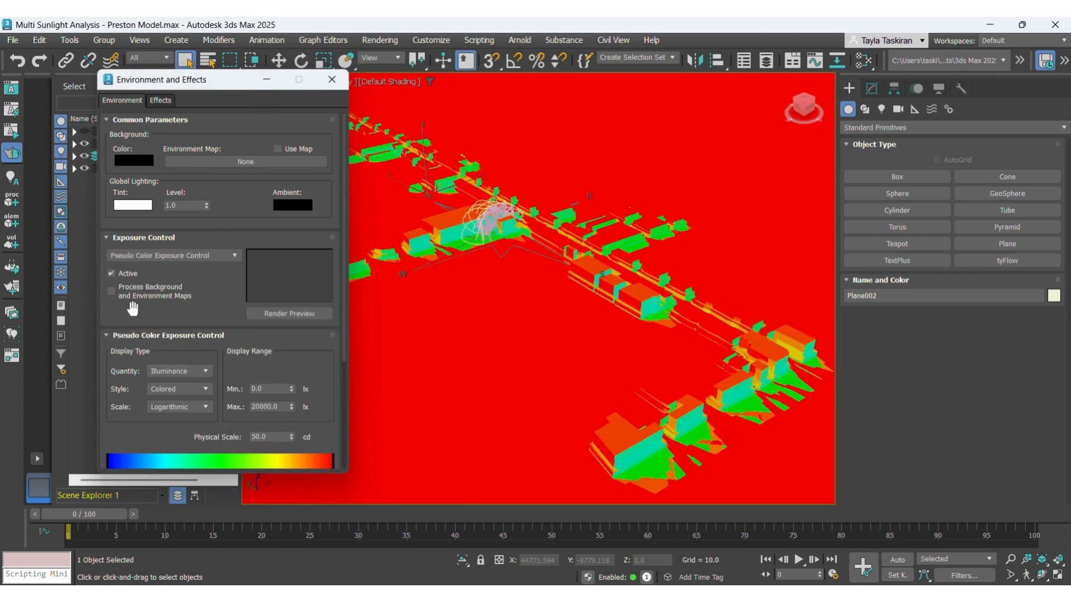
left_click(330, 82)
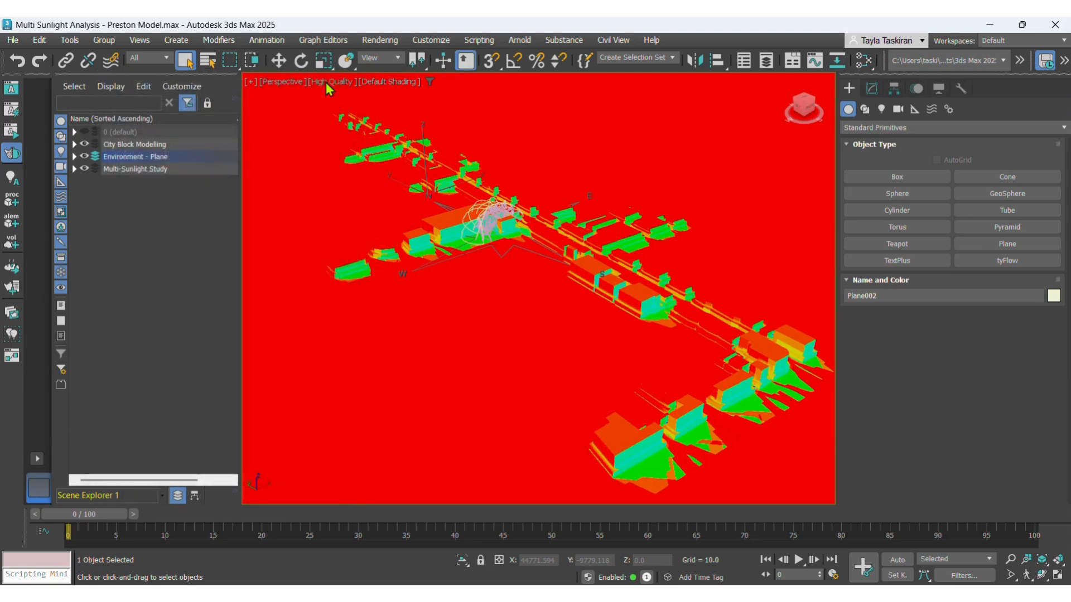
- Turn on Edged Faces in the perspective viewport and inspect the pseudo-coloured buildings and the full extent of the ground plane
left_click(387, 82)
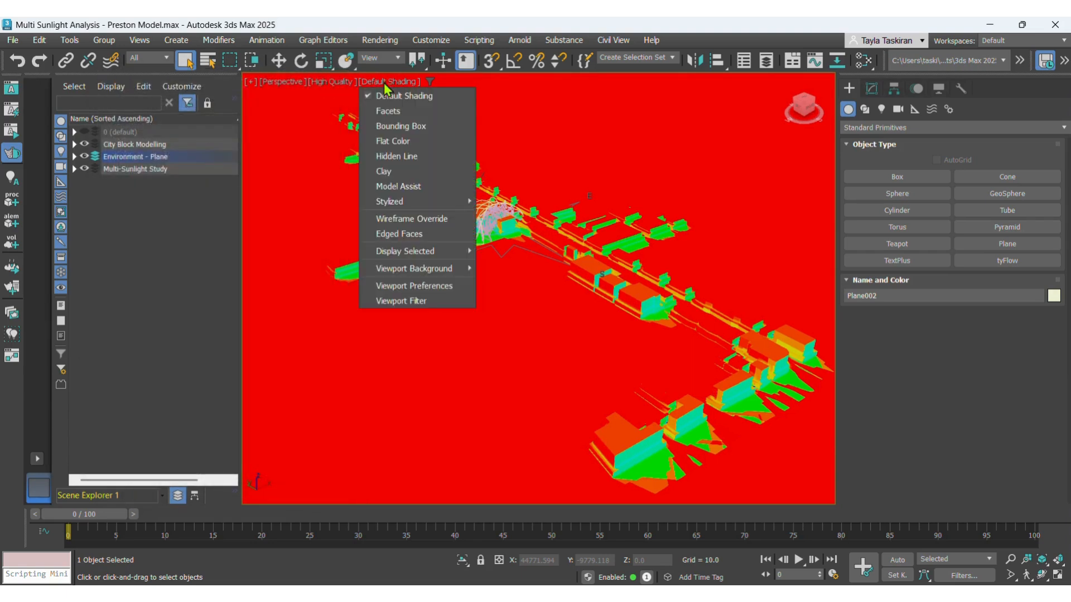
left_click(389, 234)
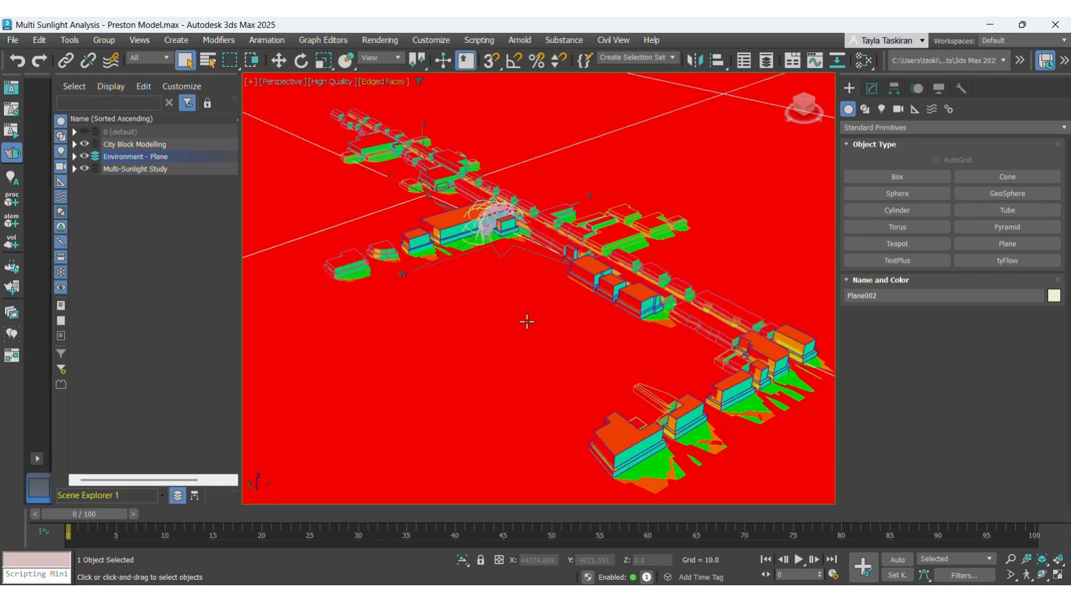
scroll(526, 323, "down", 6)
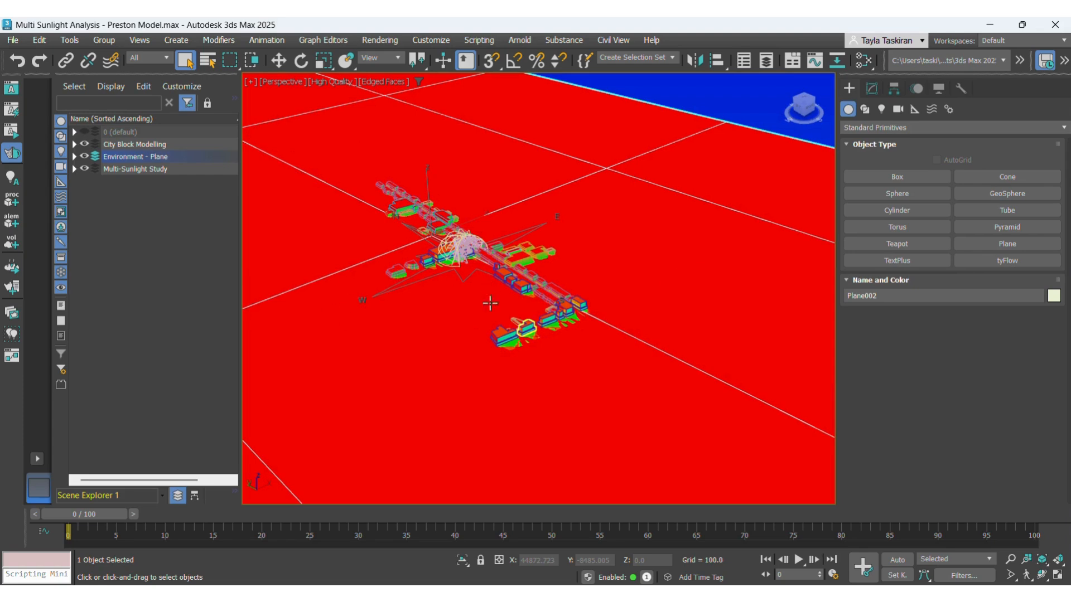
scroll(466, 253, "up", 4)
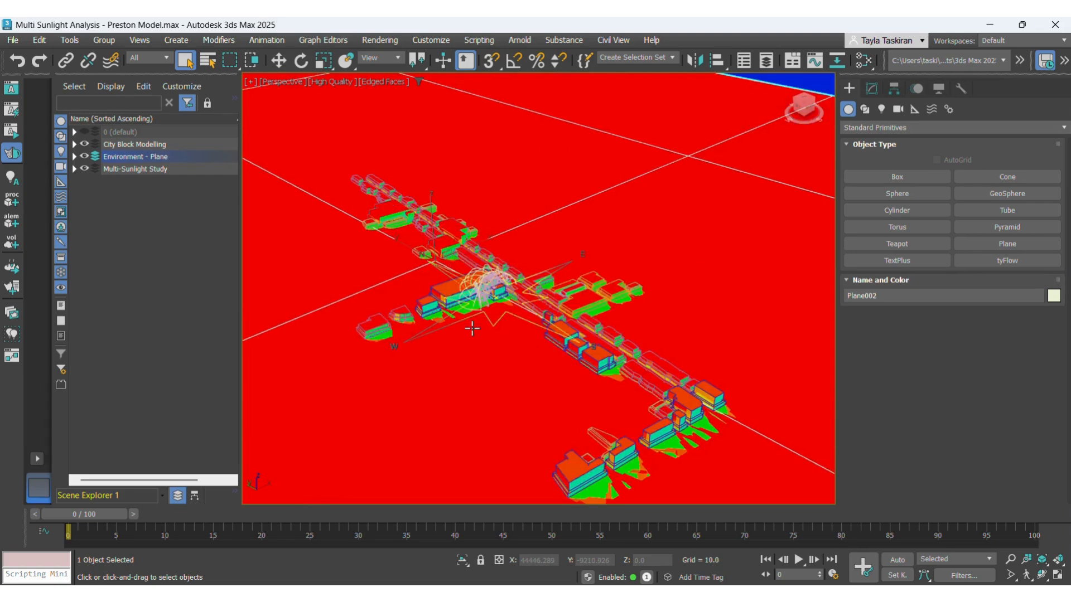
scroll(472, 329, "up", 3)
scroll(484, 330, "down", 2)
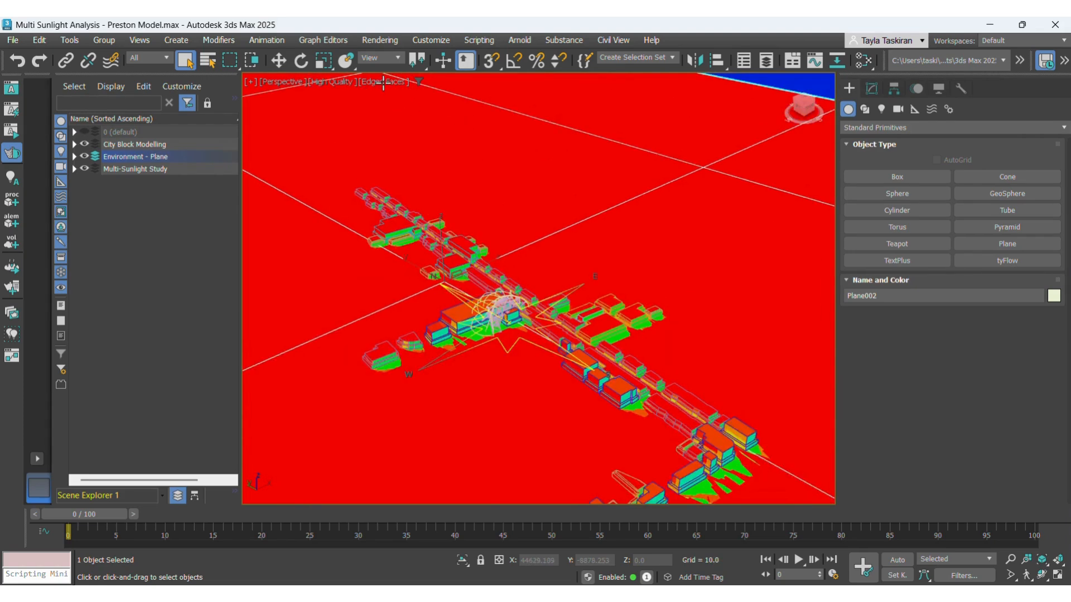
scroll(425, 262, "up", 5)
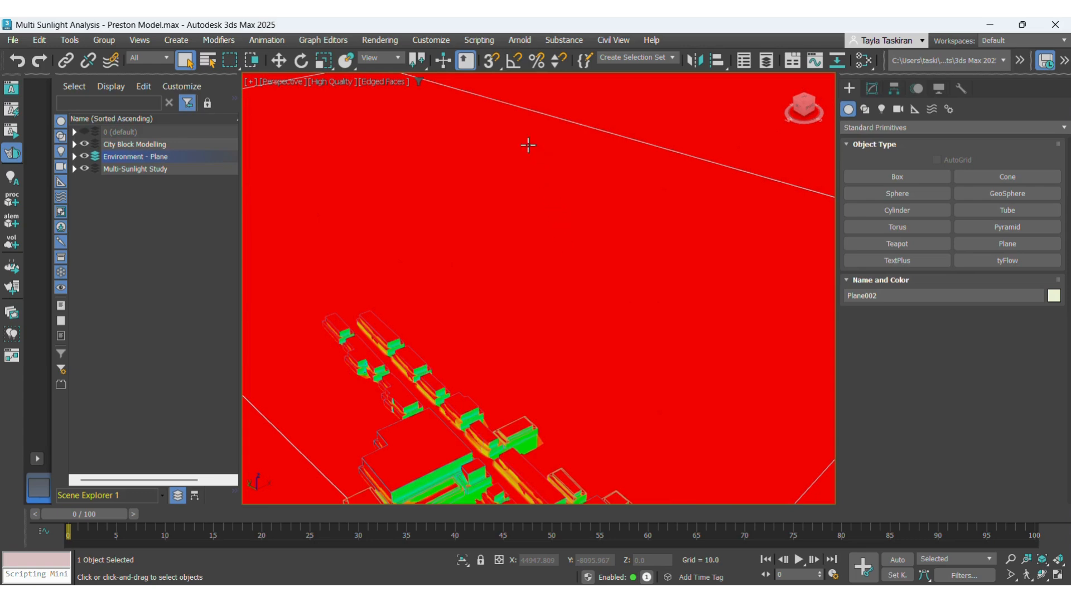
scroll(528, 144, "down", 4)
scroll(400, 190, "down", 2)
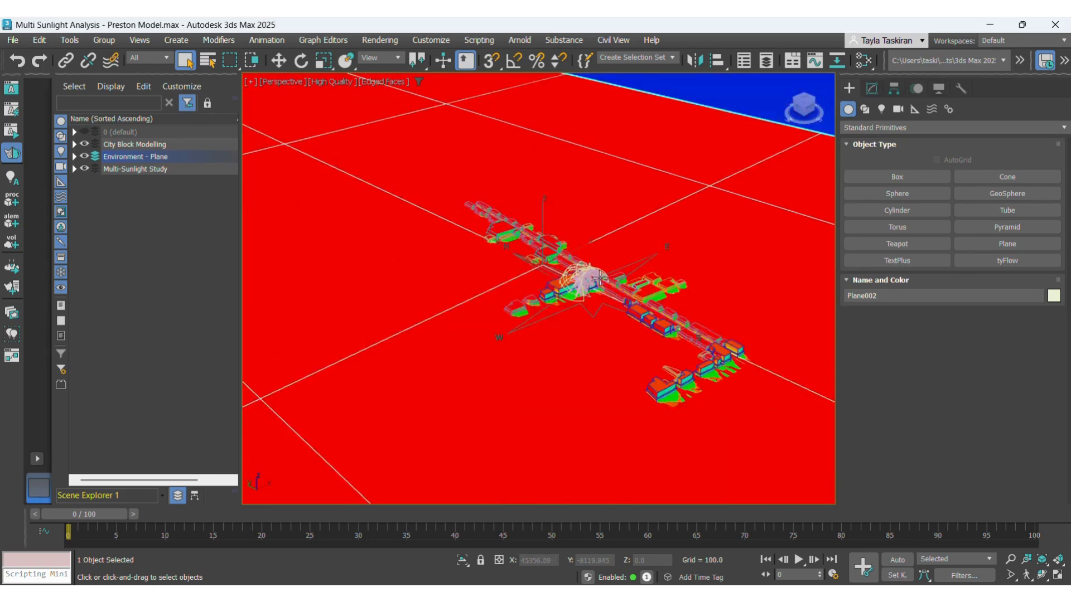
scroll(627, 315, "down", 2)
scroll(526, 262, "down", 2)
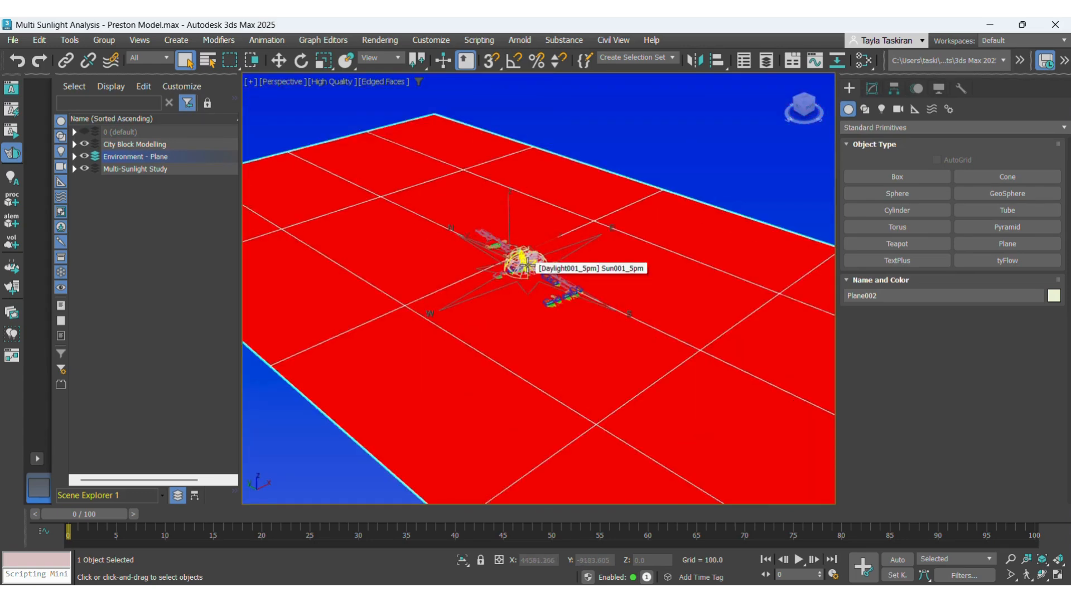